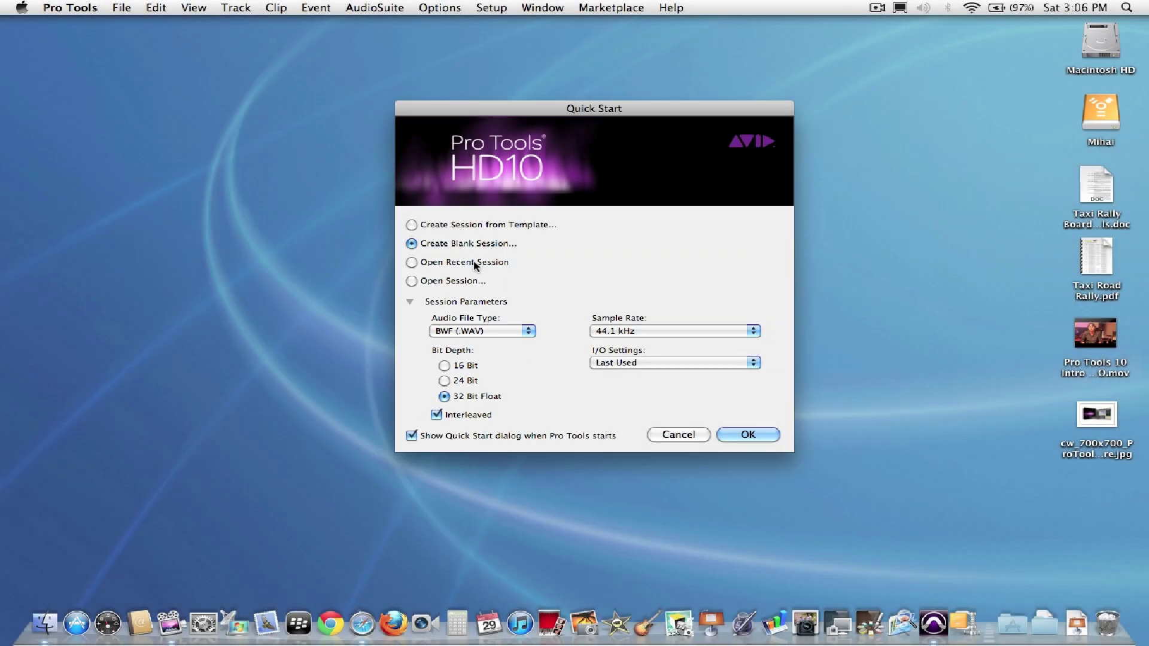
Open the recent session PT 10.ptx and look over the Clip menu commands
click(474, 266)
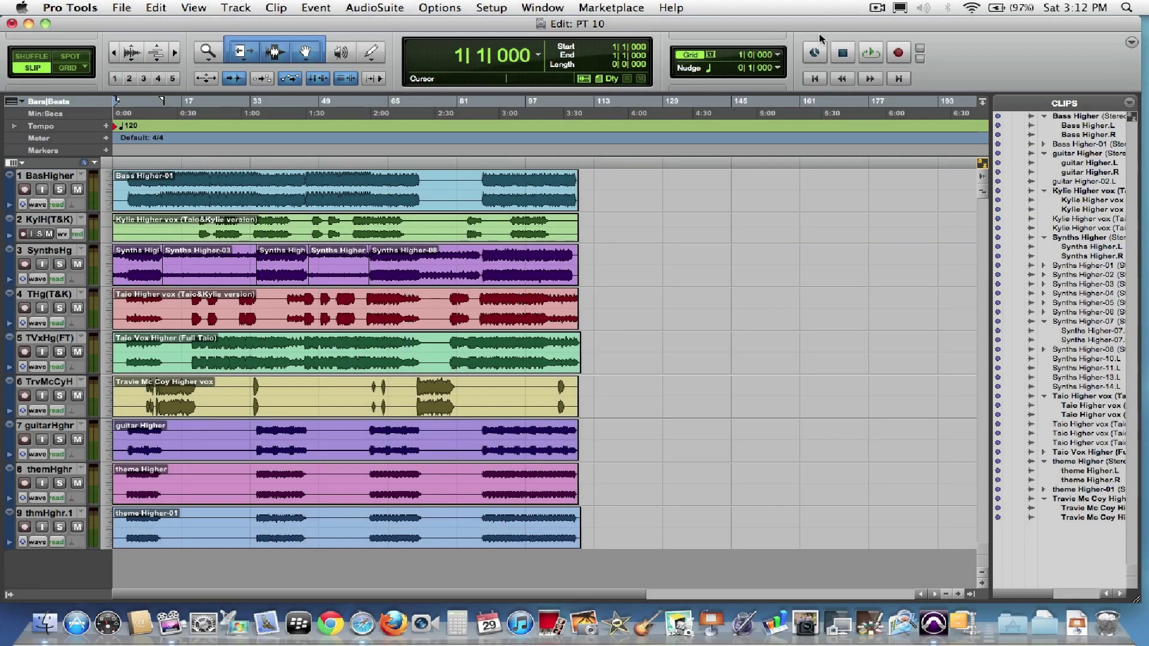
click(280, 8)
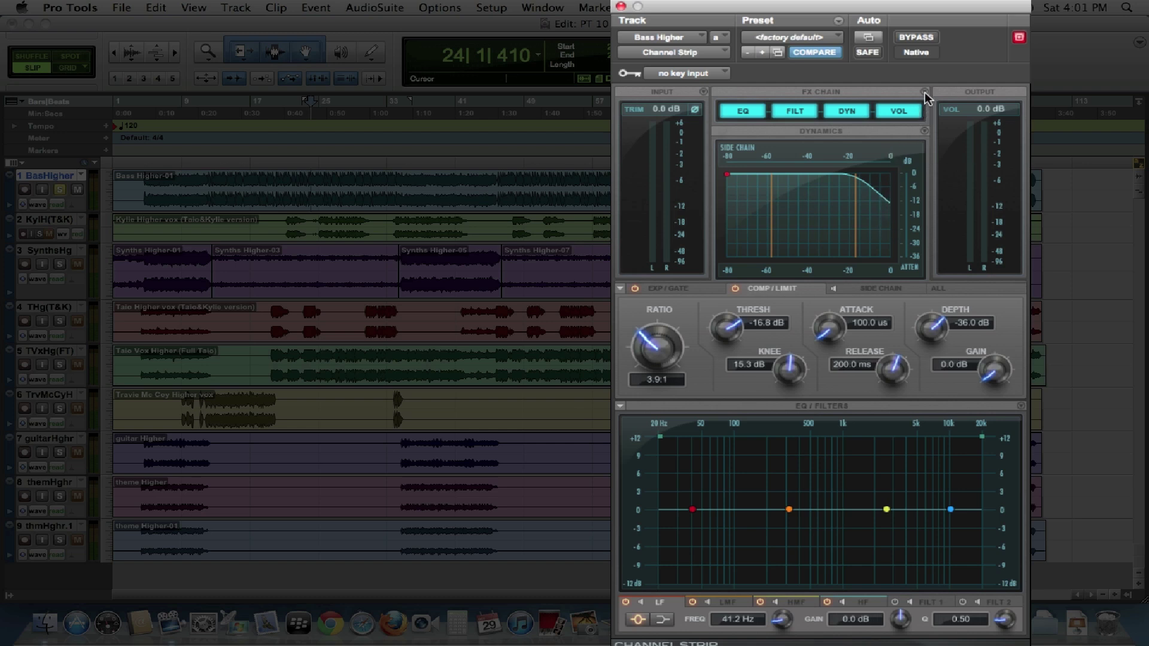
Try the DYN-EQ-FILT processing order, then restore EQ, FILT, DYN and return to the dynamics graph
click(924, 92)
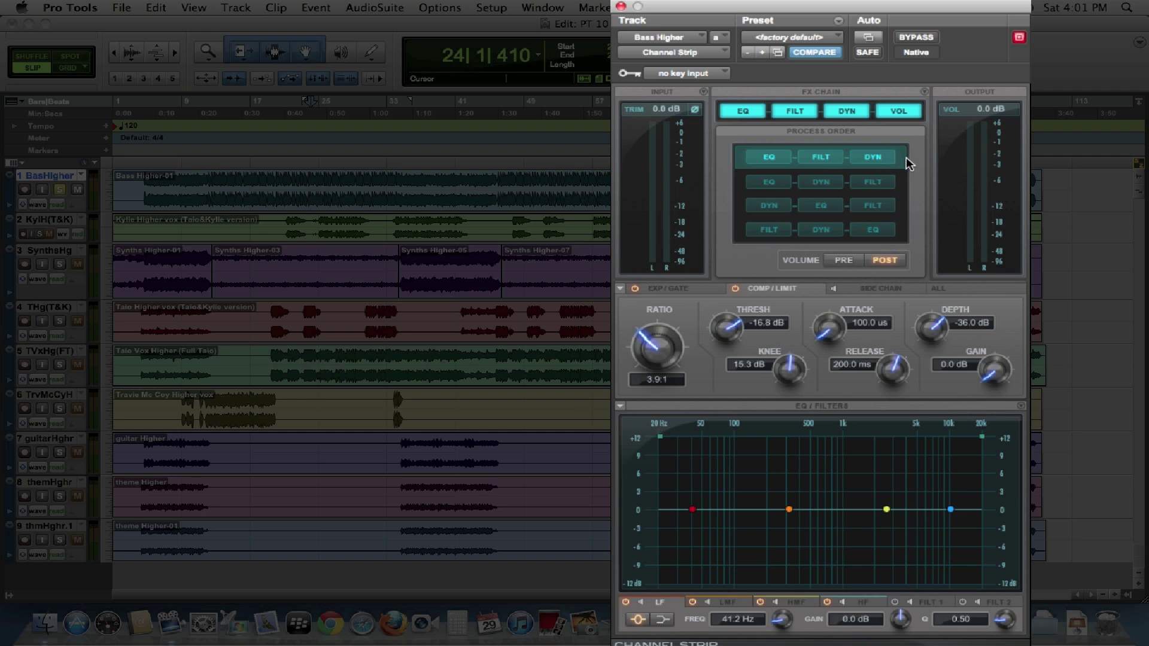
click(834, 185)
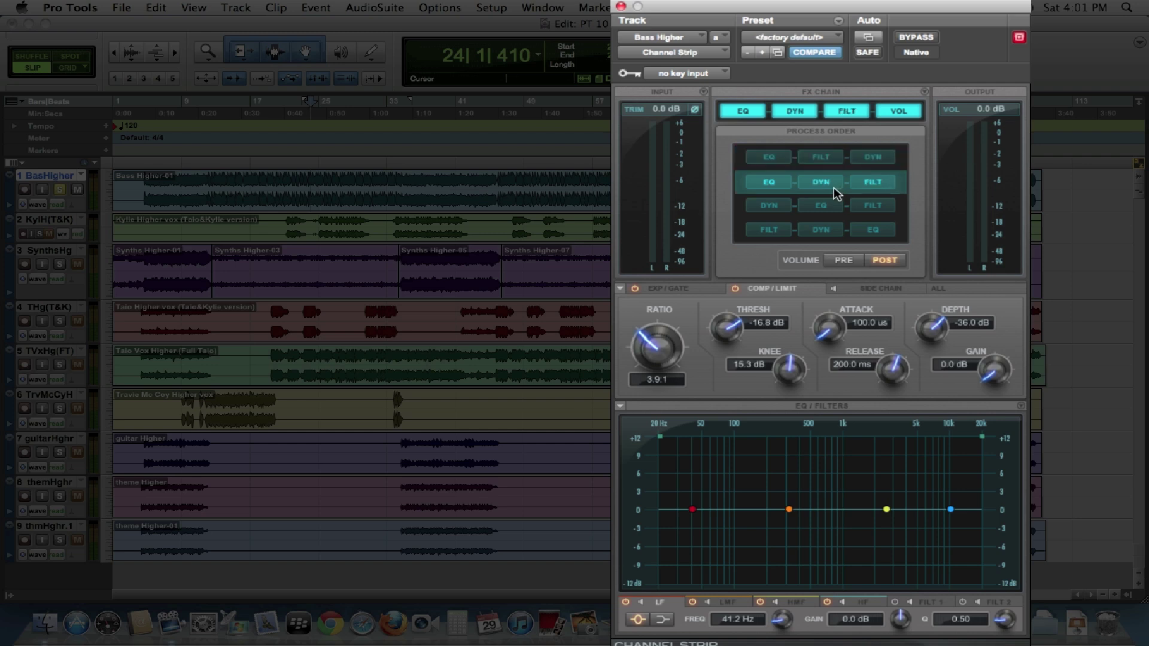
click(826, 158)
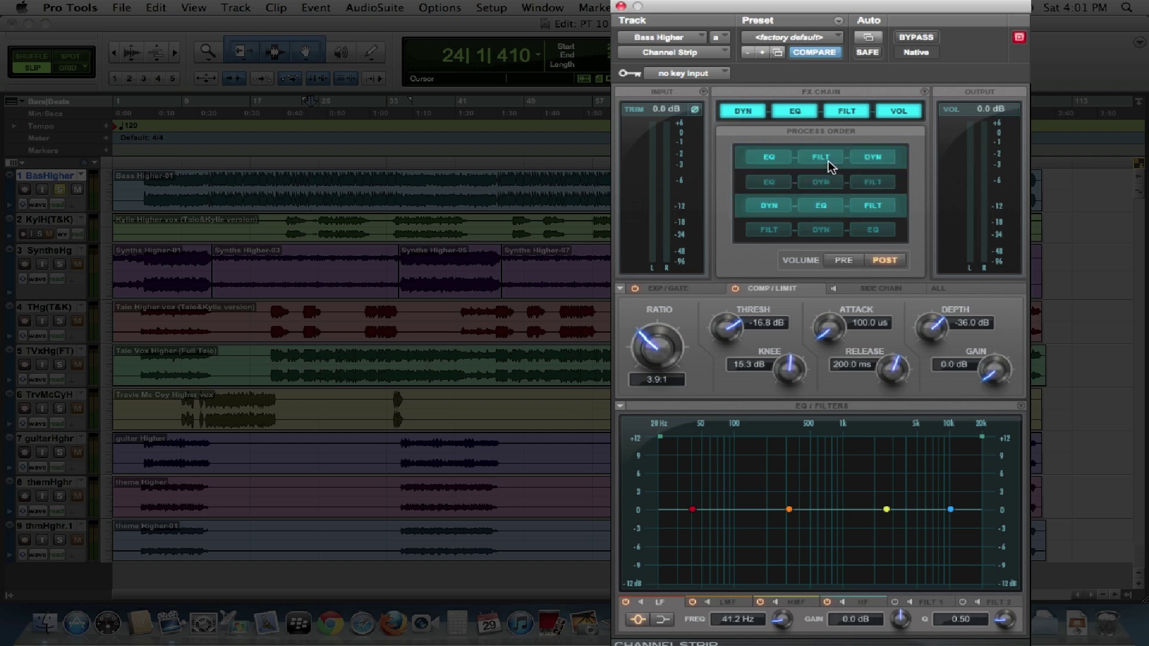
click(923, 91)
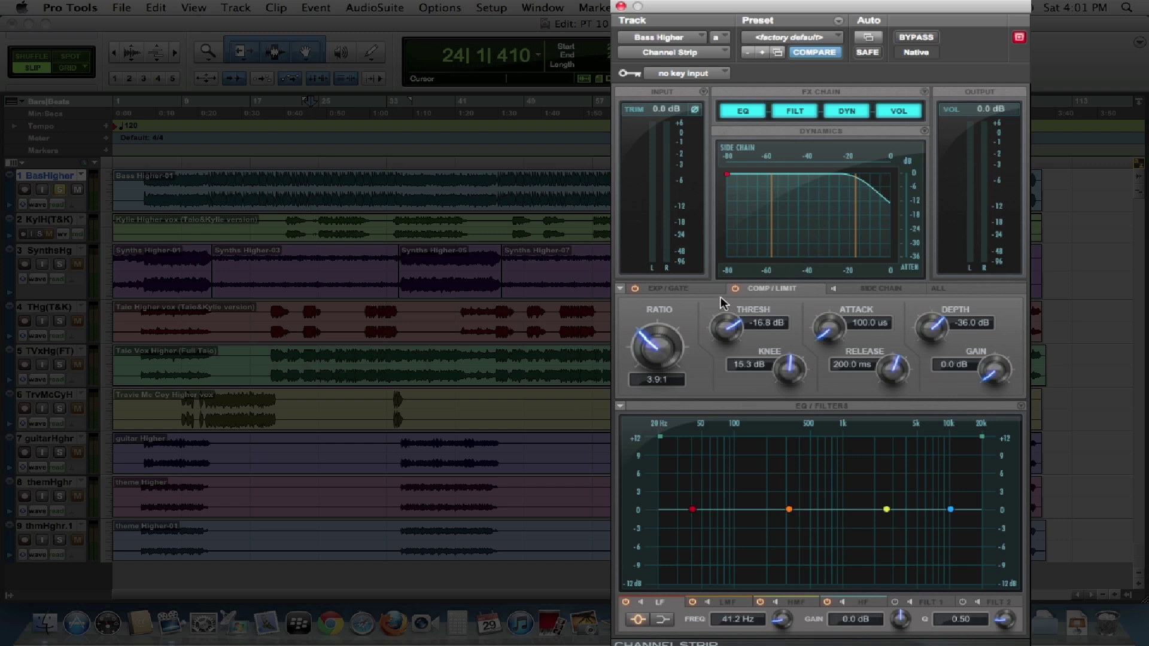
Review the expander/gate settings, check the side-chain settings, then return to expander/gate
click(692, 293)
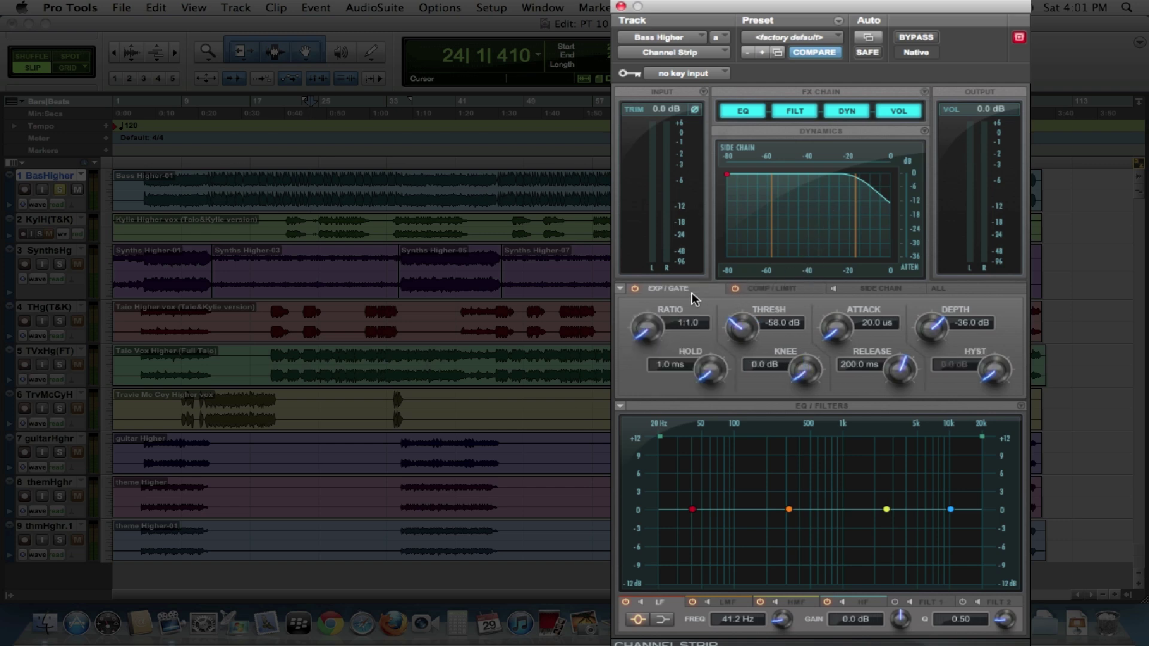
click(870, 289)
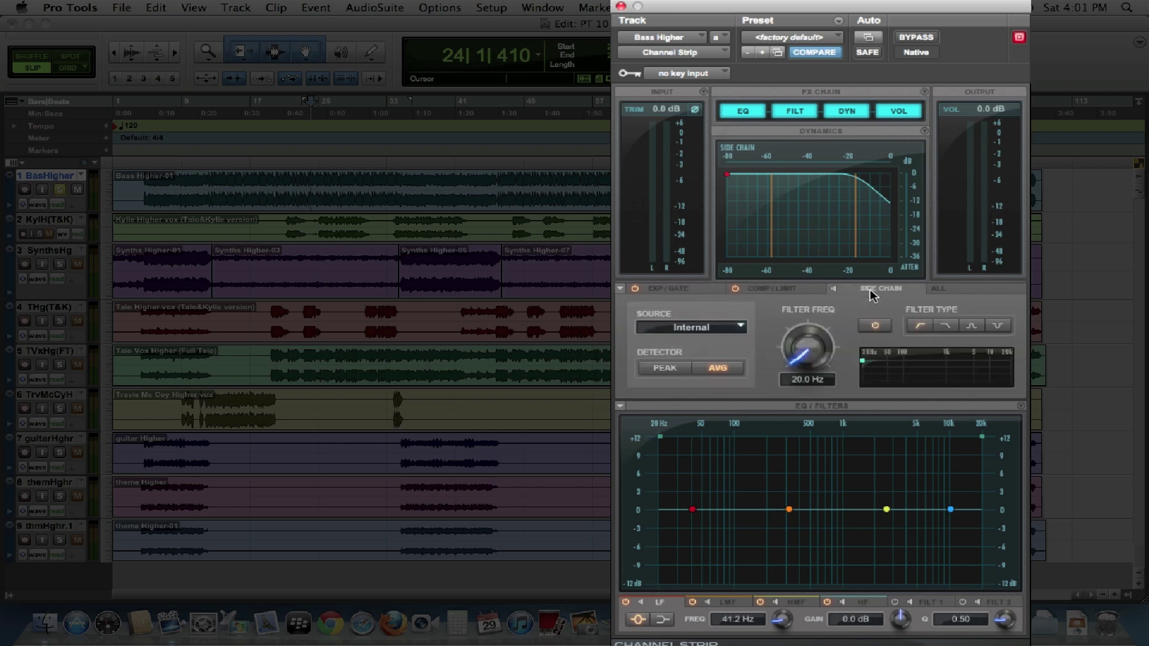
click(699, 290)
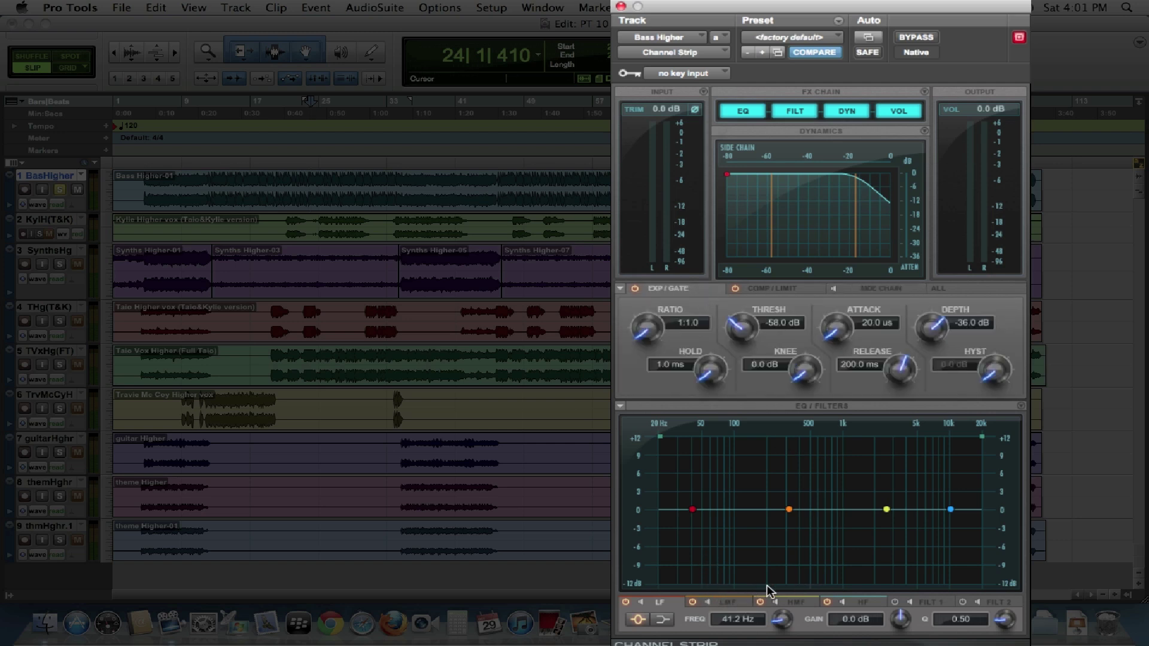
Step through the LMF, HMF and HF EQ bands and both filter bands
click(733, 601)
click(799, 601)
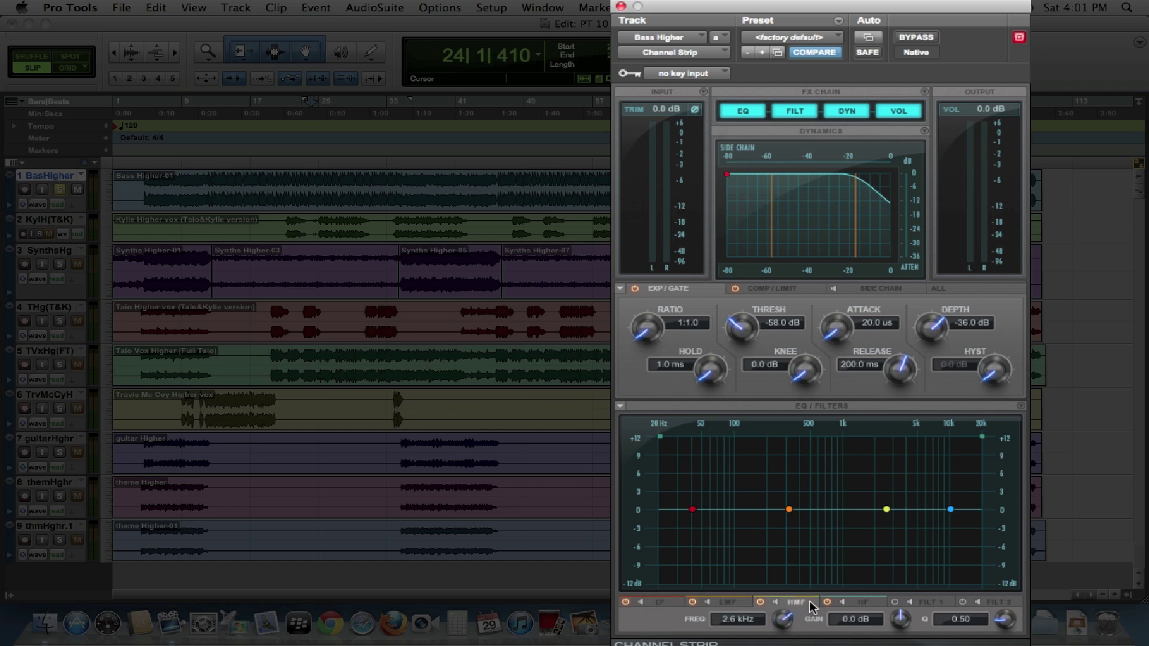
click(868, 601)
click(932, 600)
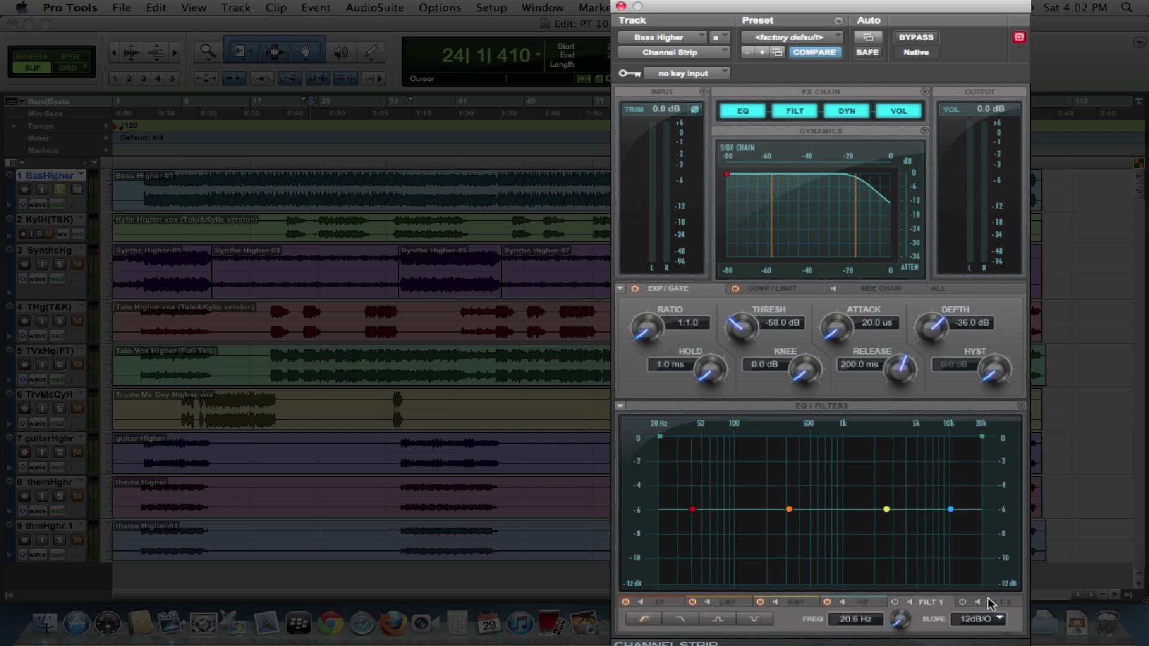
click(988, 601)
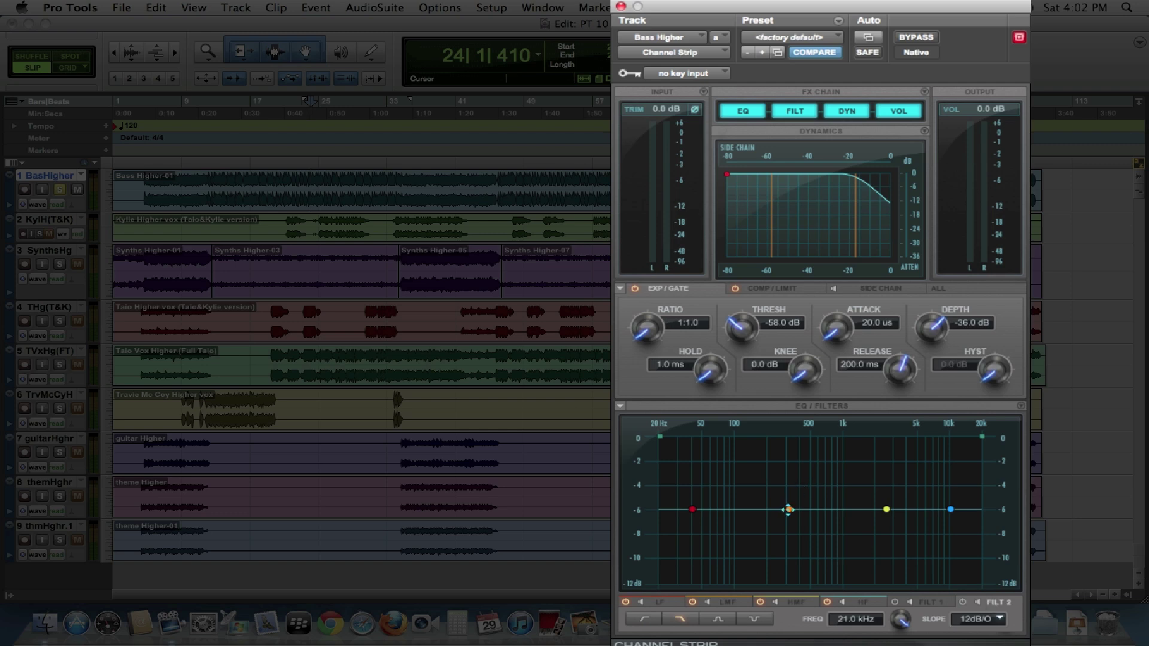
Boost the LMF band into a bell, cut the LF band, and raise the high-pass to 59.1 Hz
drag(789, 510, 793, 471)
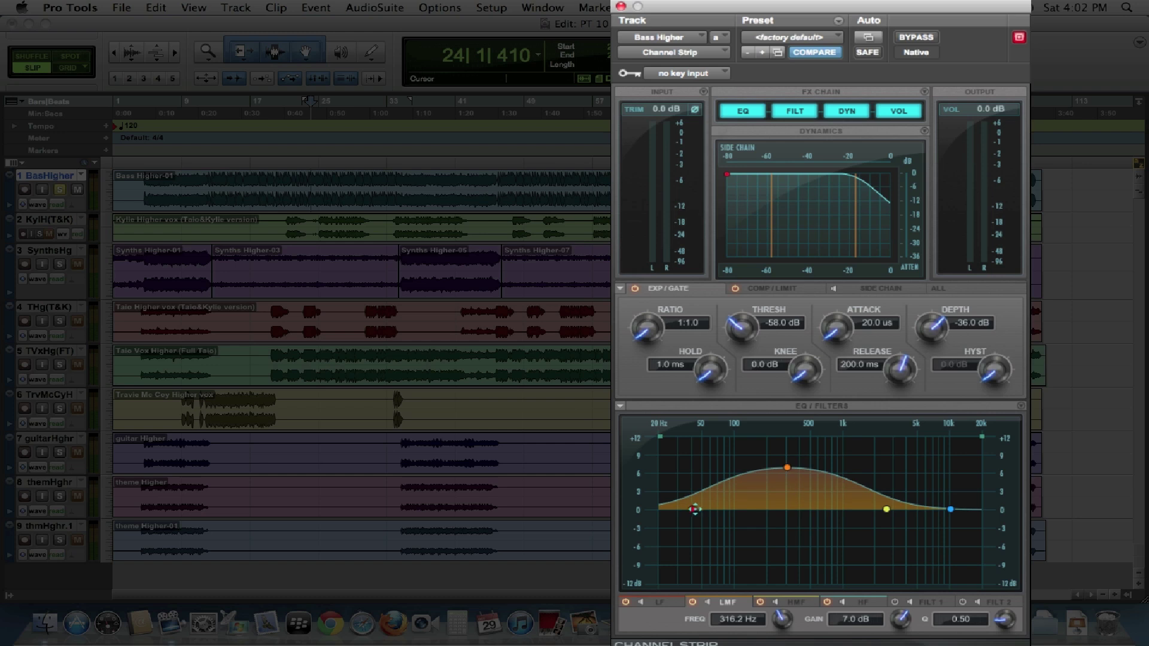
drag(692, 509, 738, 542)
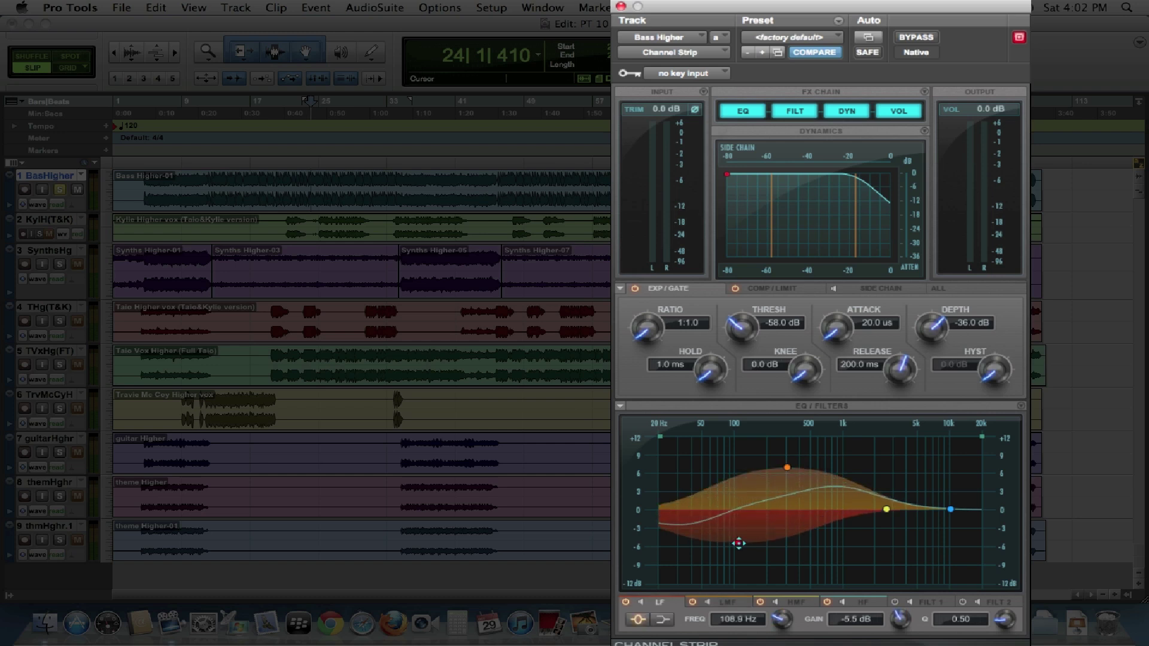
drag(660, 438, 709, 437)
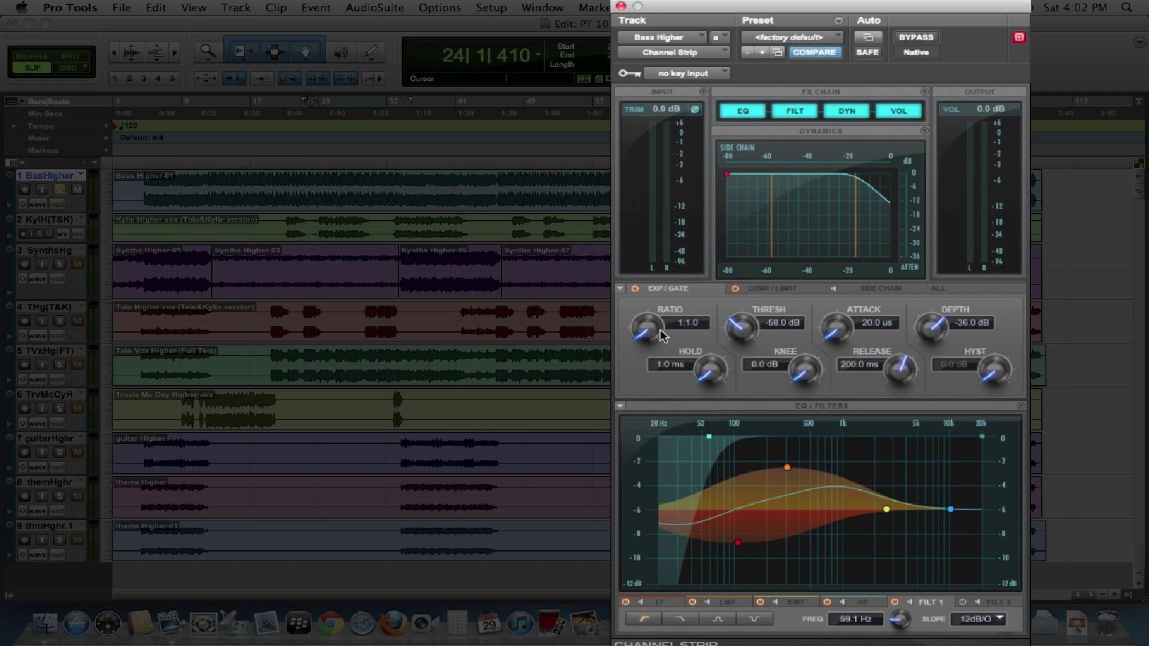
Raise the gate ratio to 1:1.6, lengthen the gate hold, then view the compressor/limiter settings
drag(653, 328, 651, 295)
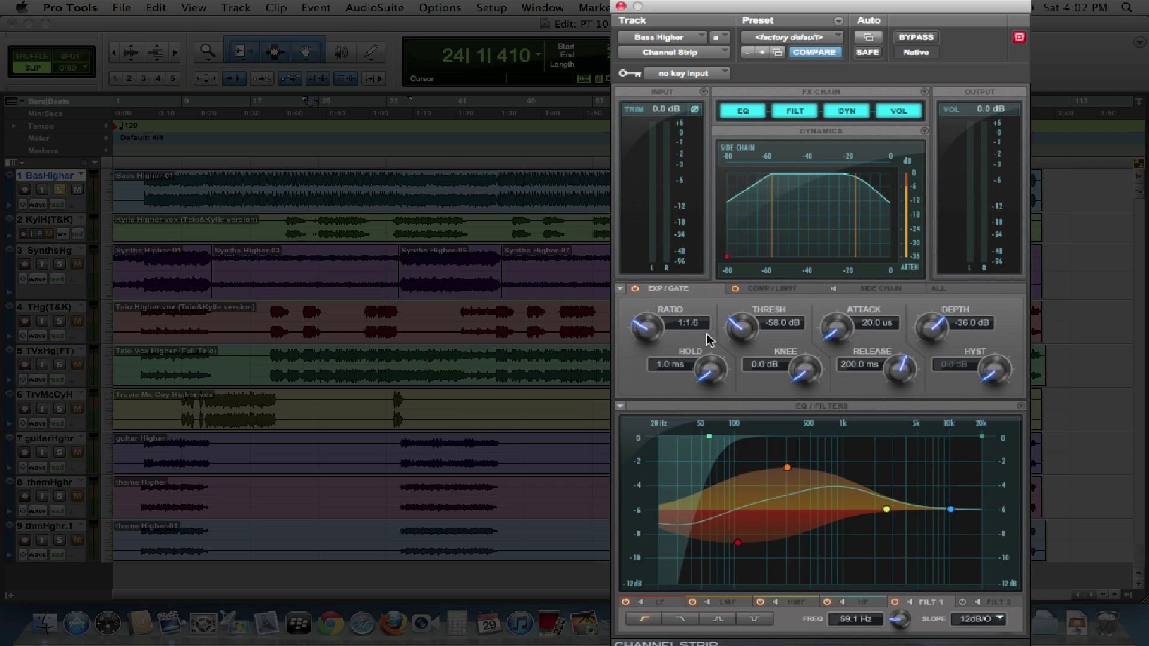
drag(710, 367, 709, 318)
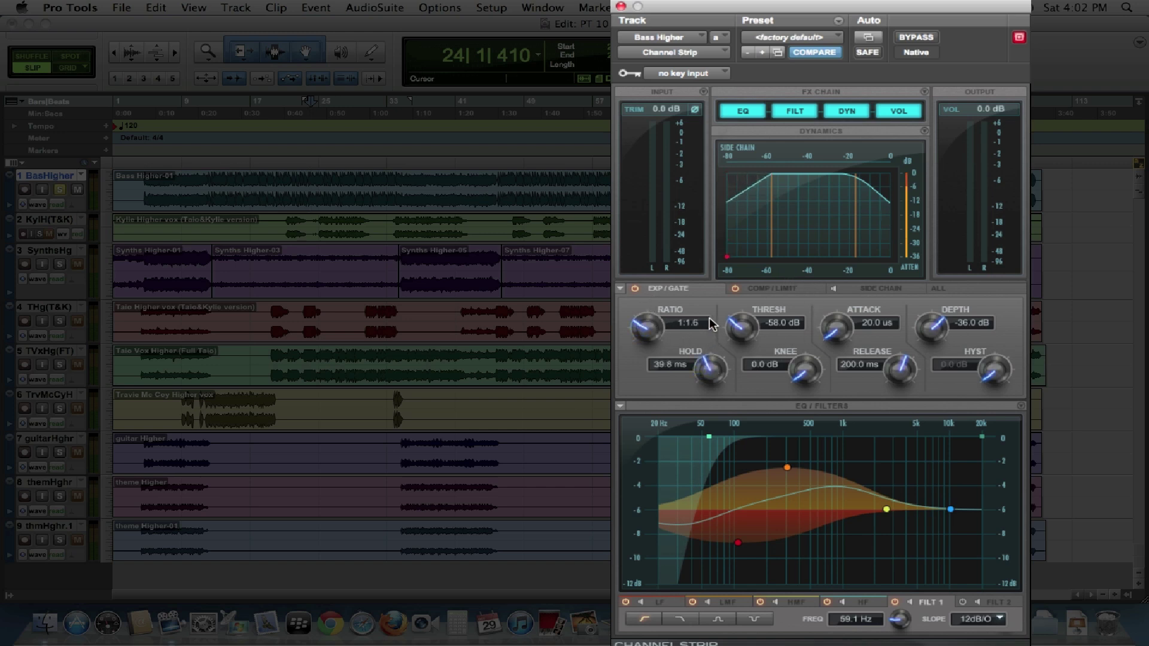
click(777, 287)
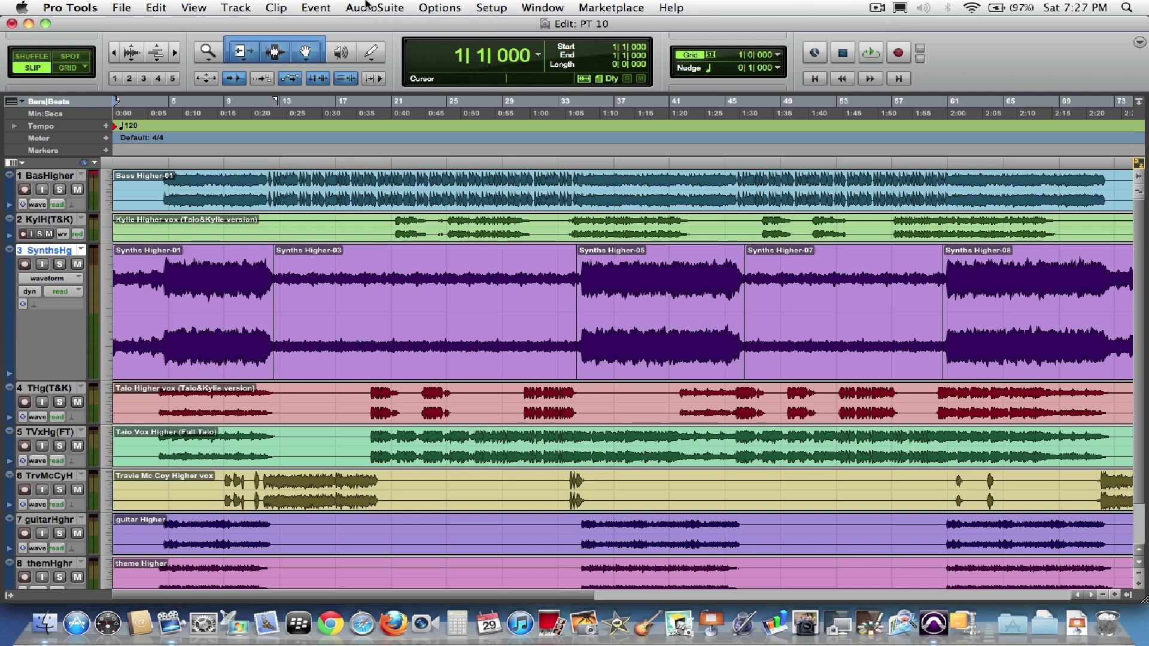
Turn on View > Clip > Clip Gain Line and Clip Gain Info, then open Synths Higher-03's gain fader
click(193, 7)
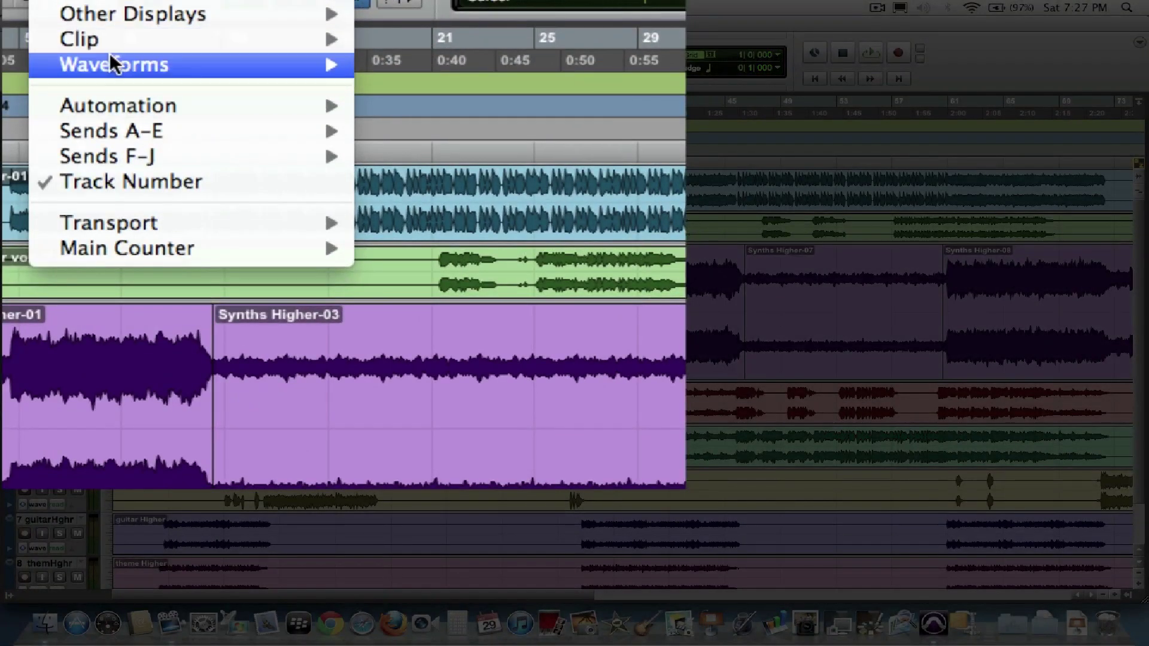
mouse_move(144, 44)
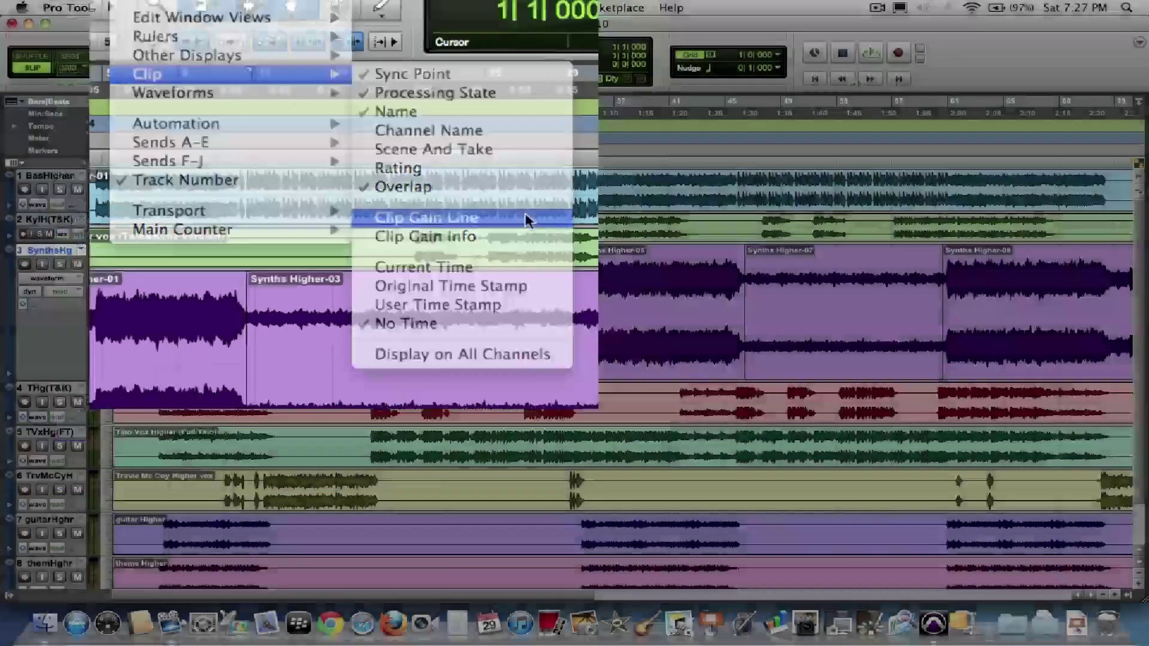
click(587, 231)
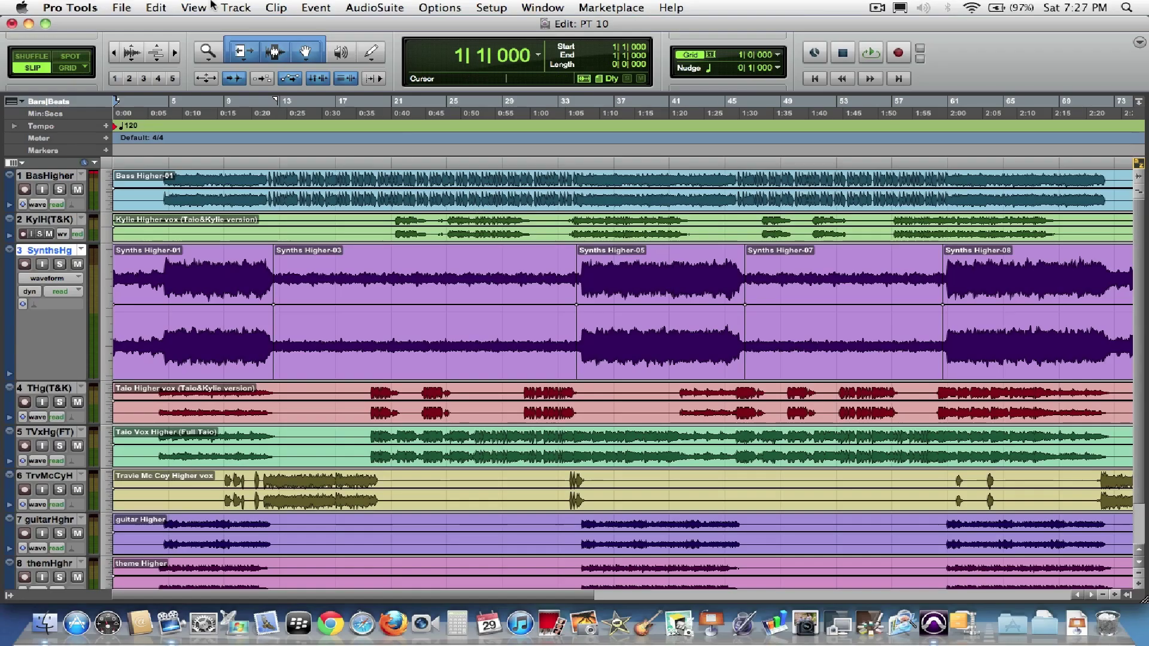
click(187, 7)
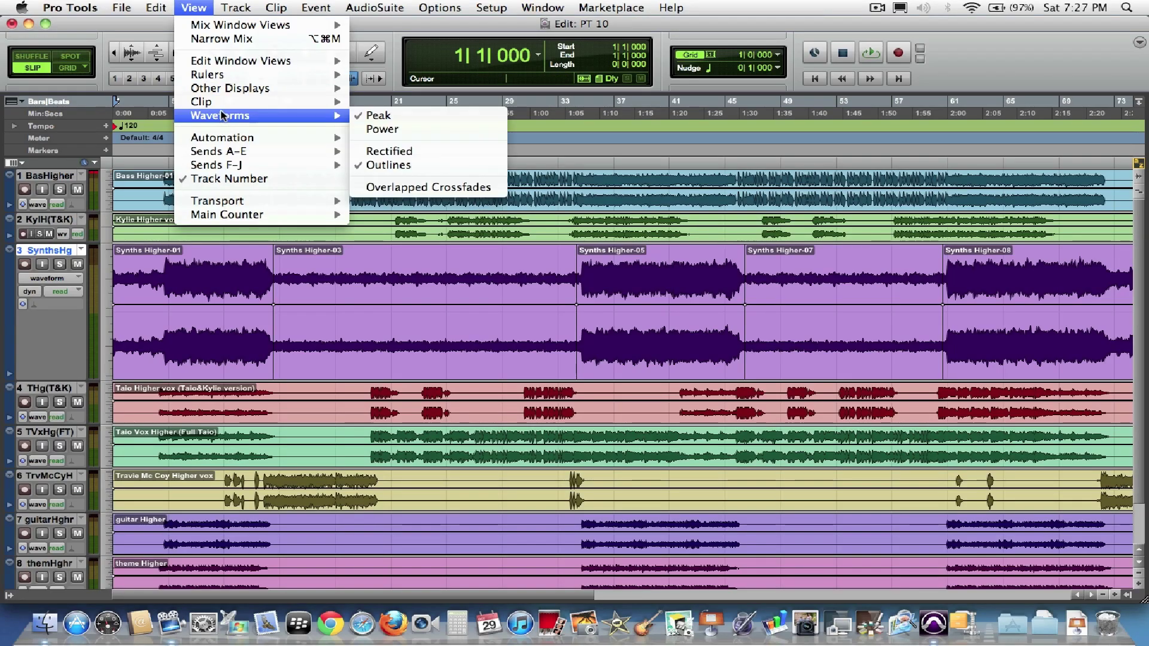
mouse_move(269, 102)
click(402, 219)
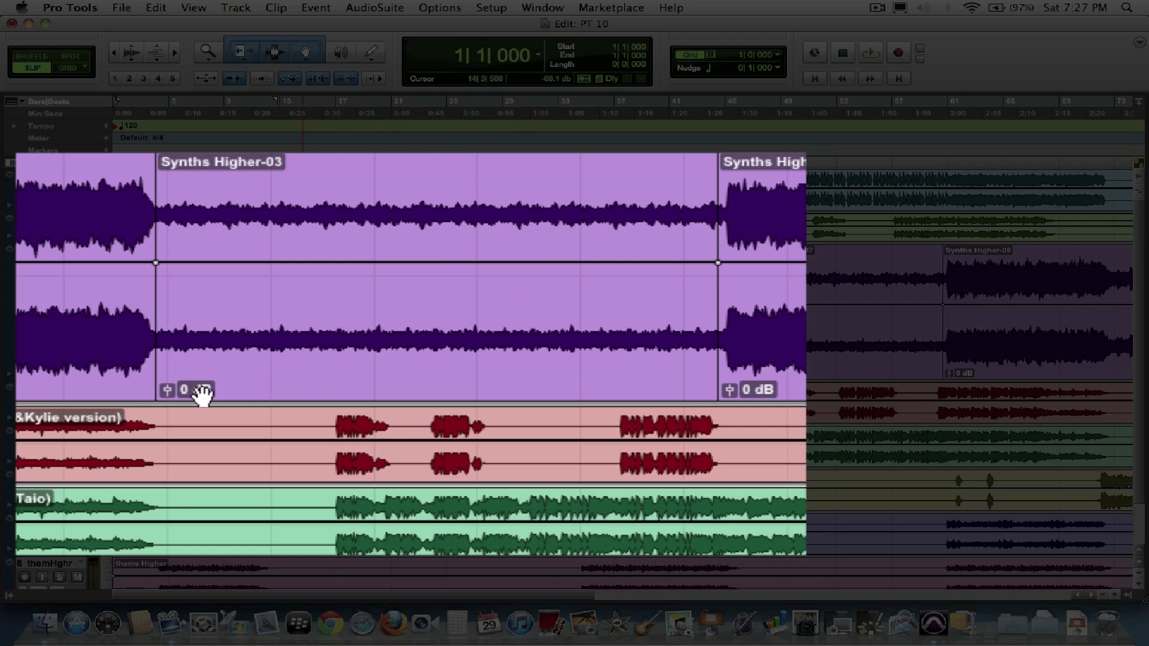
click(168, 391)
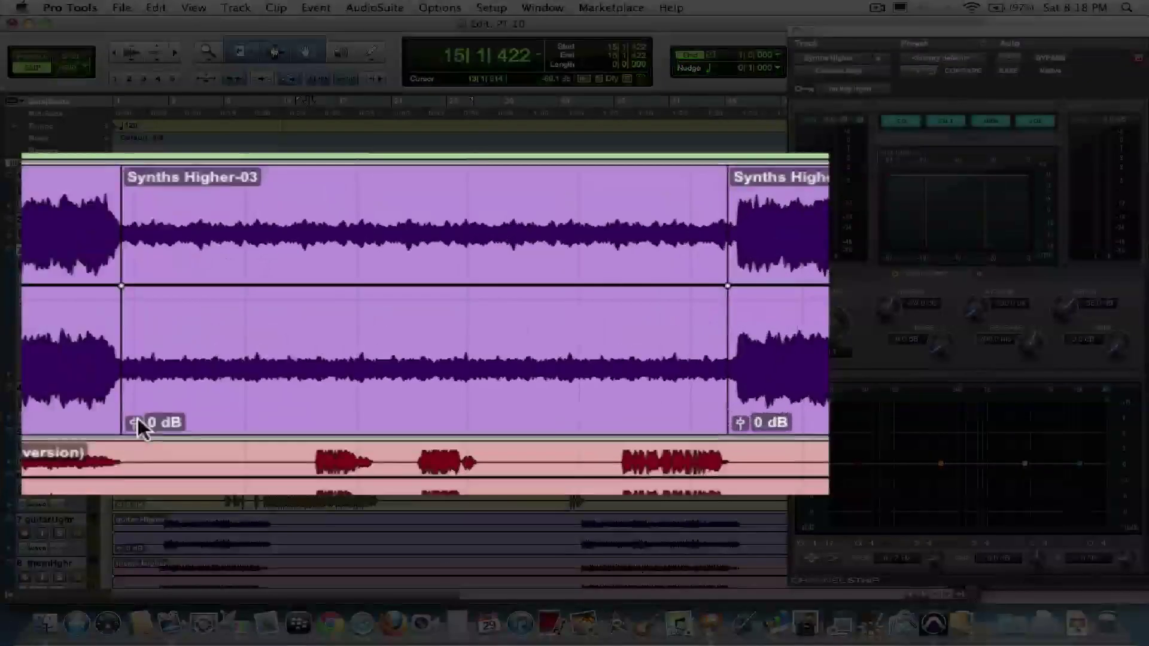
Raise Synths Higher-03's clip gain to about +8 dB and crossfade Synths Higher-01 into it
click(279, 372)
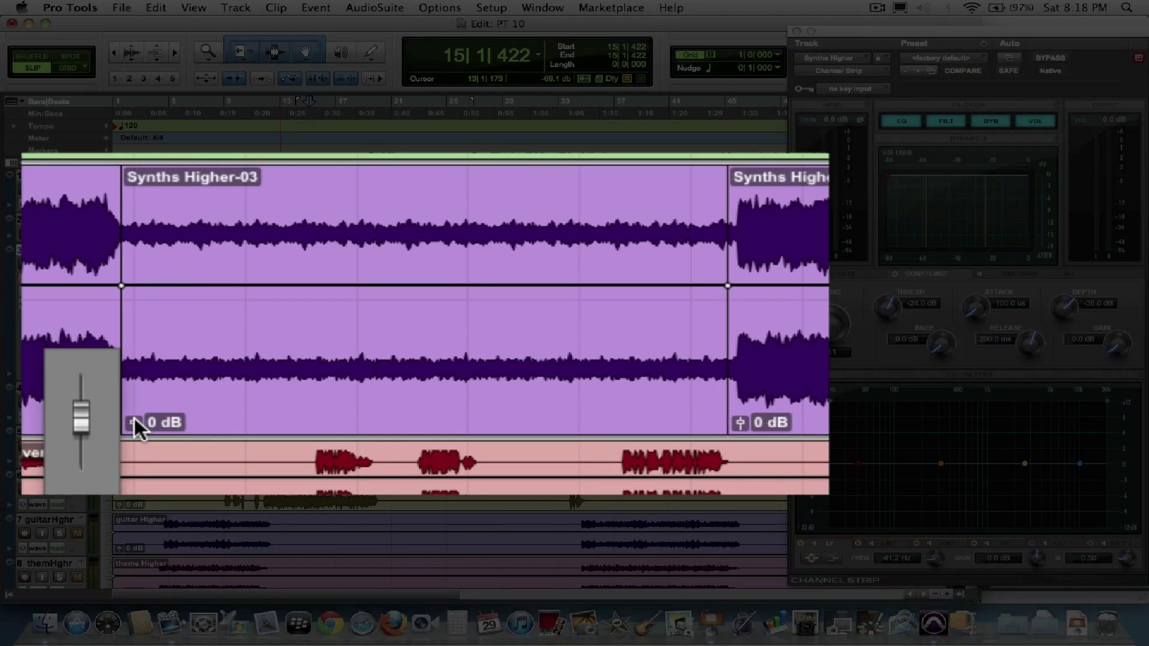
mouse_move(133, 418)
mouse_down()
mouse_move(128, 403)
mouse_move(123, 437)
mouse_move(123, 421)
mouse_up()
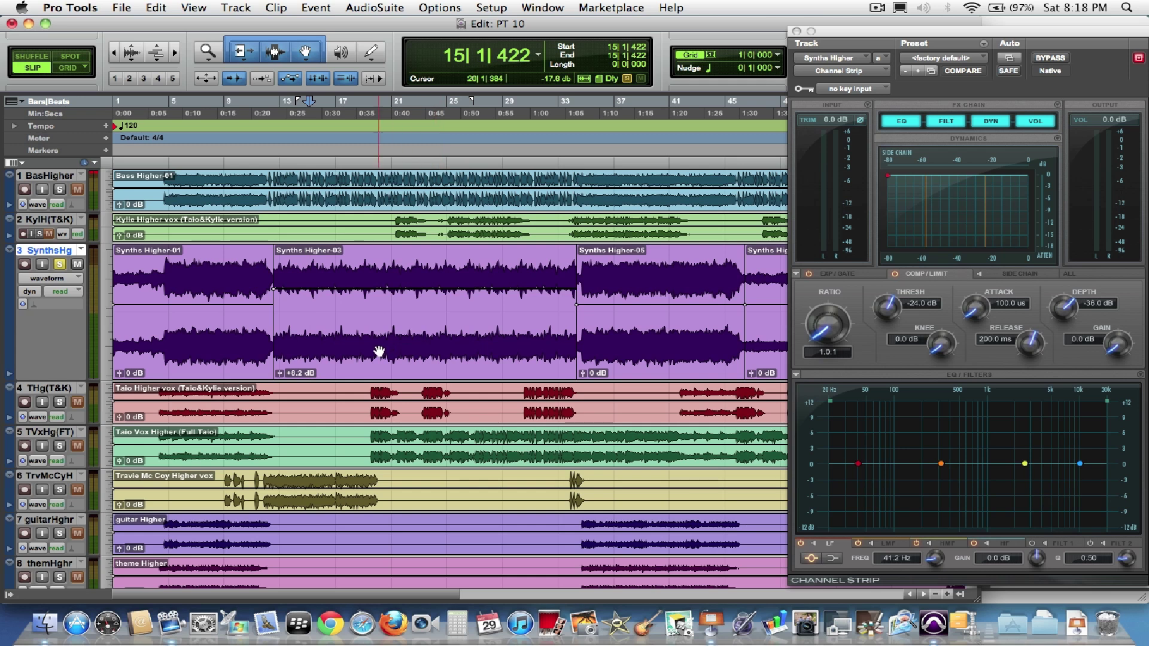
drag(267, 372, 280, 372)
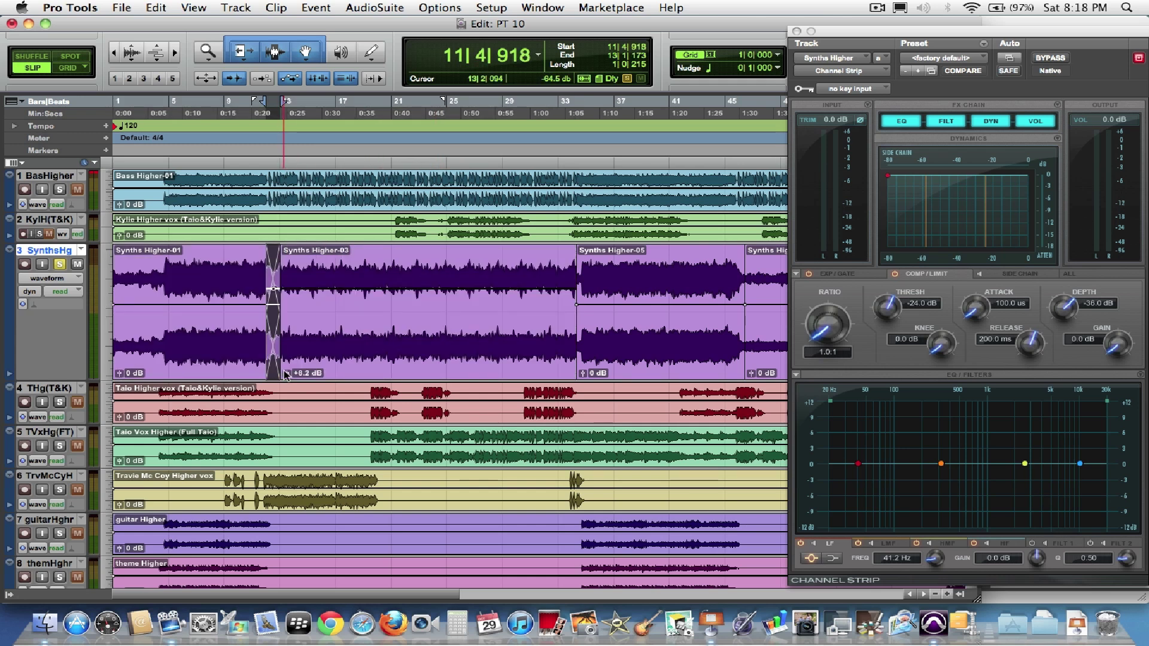
Lower Synths Higher-03's clip gain to -1.5 dB and play back from inside the clip
click(287, 374)
drag(286, 372, 286, 381)
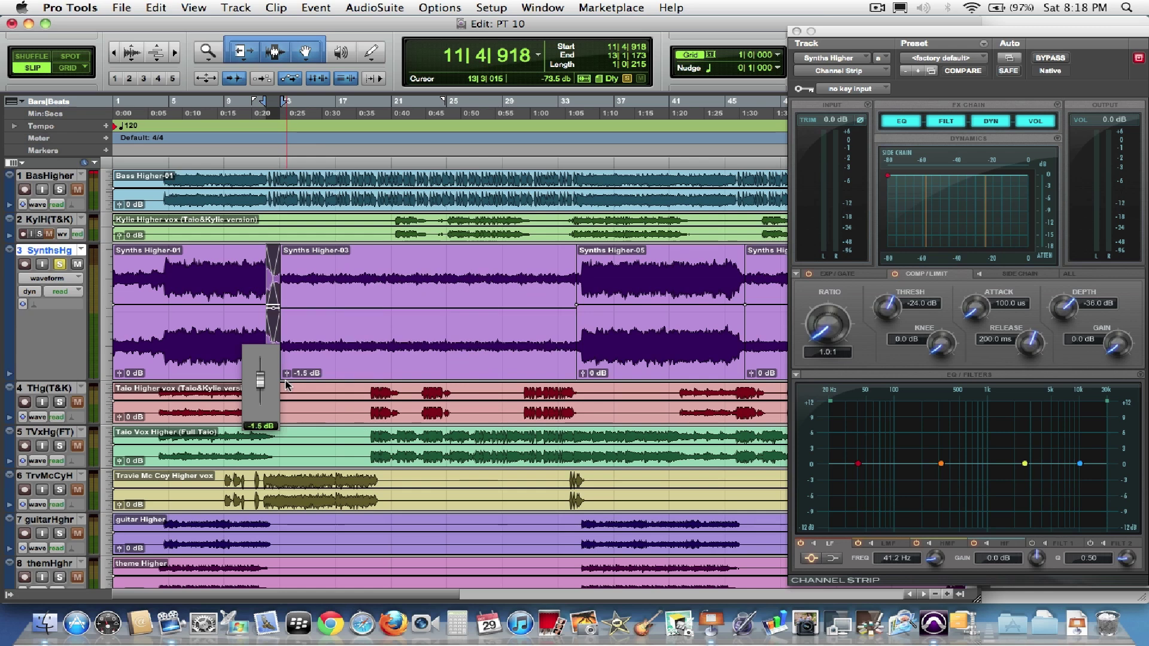
click(321, 276)
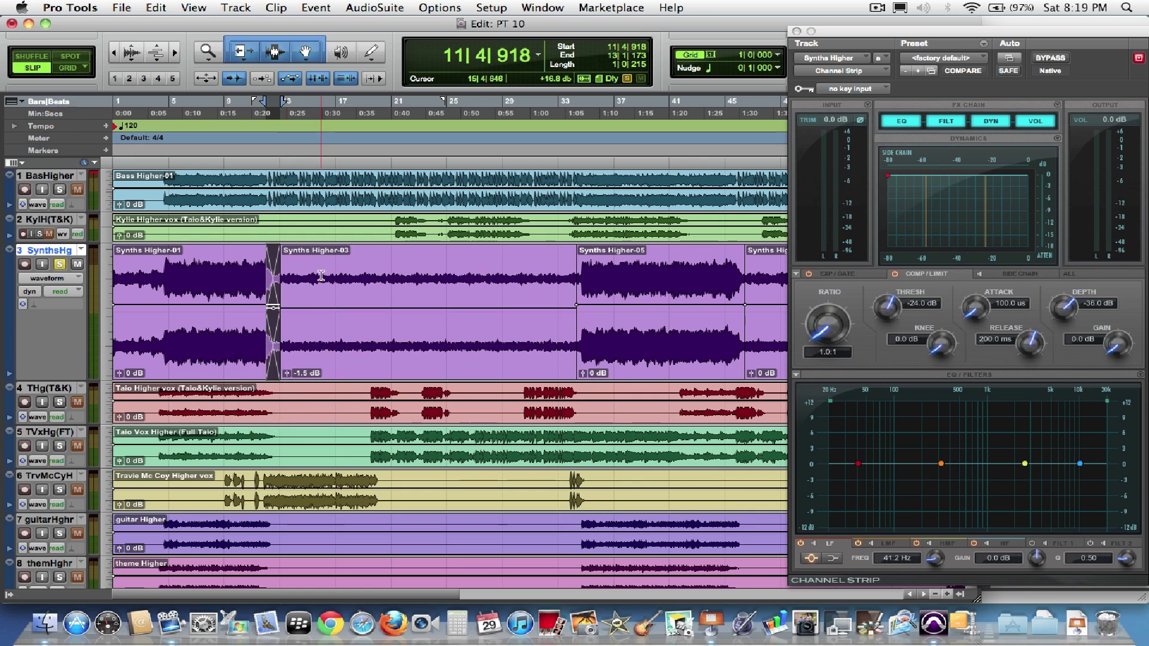
key(space)
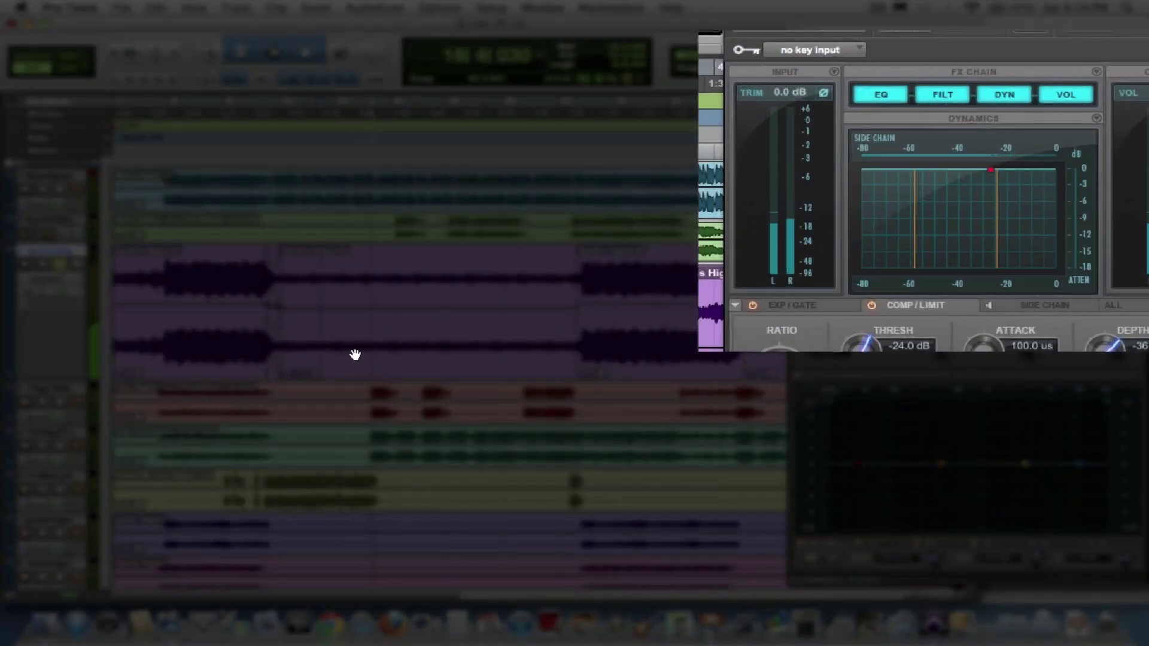
Boost Synths Higher-03's clip gain while it plays, then bring it back near 0 dB
drag(290, 375, 290, 358)
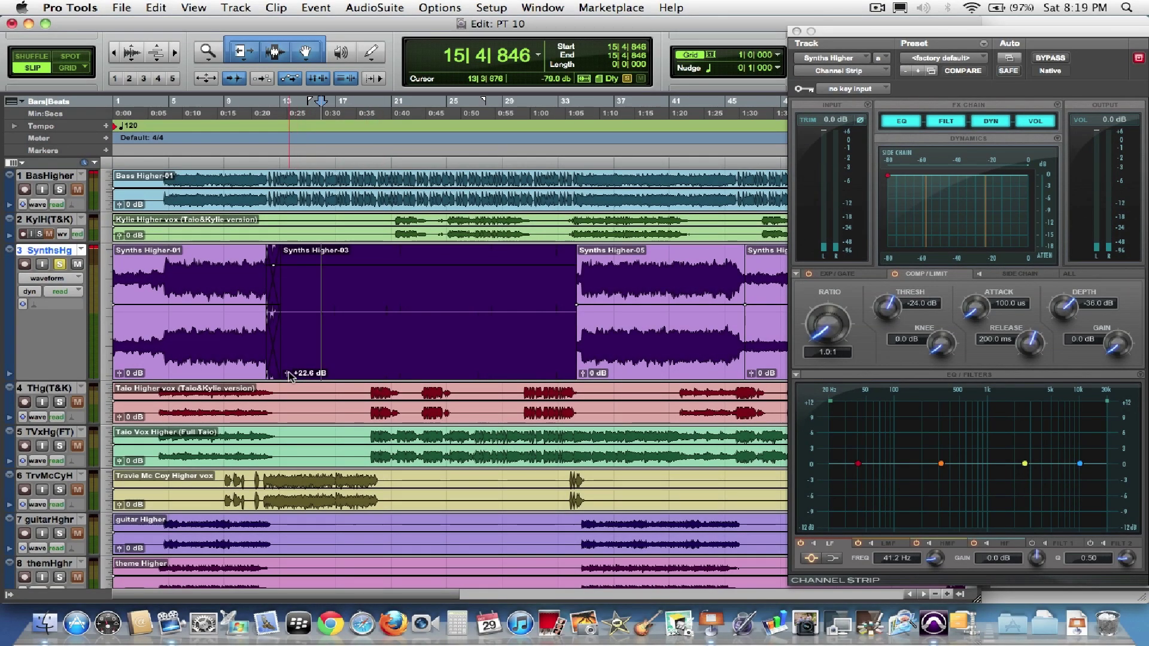
drag(287, 373, 282, 392)
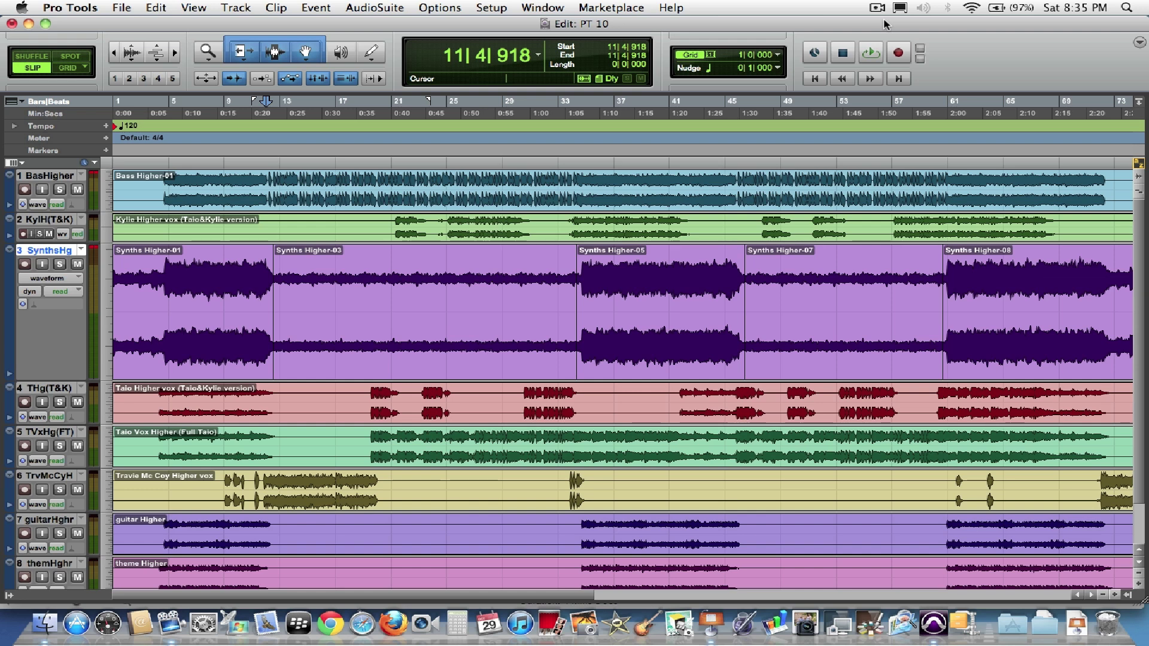
click(367, 8)
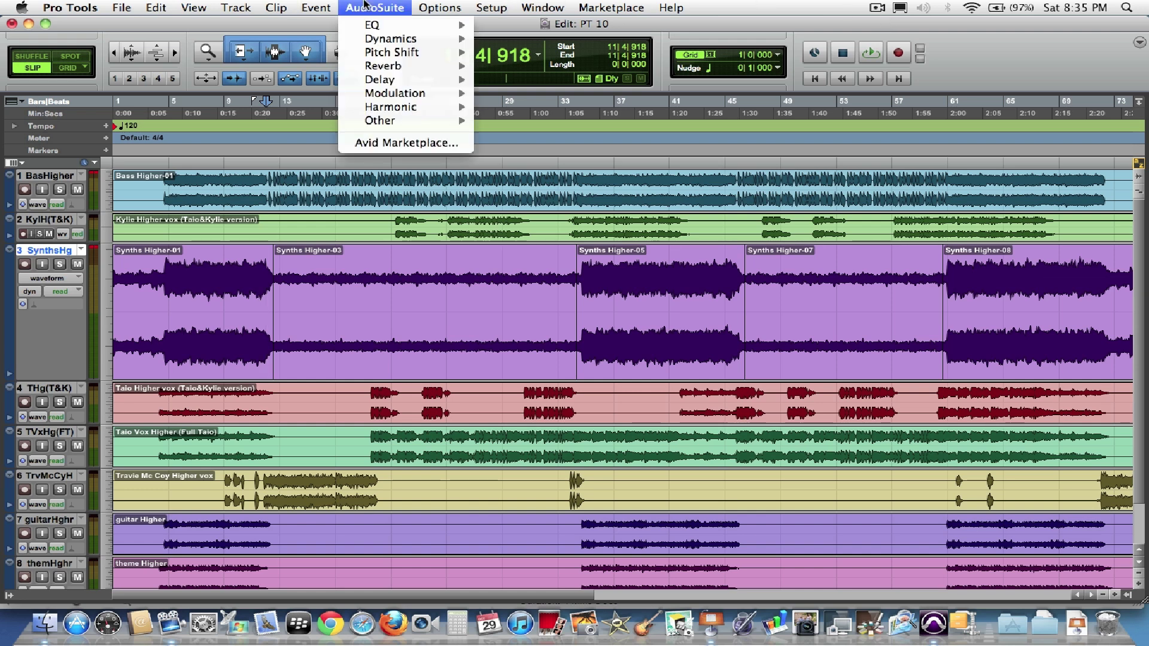
mouse_move(445, 39)
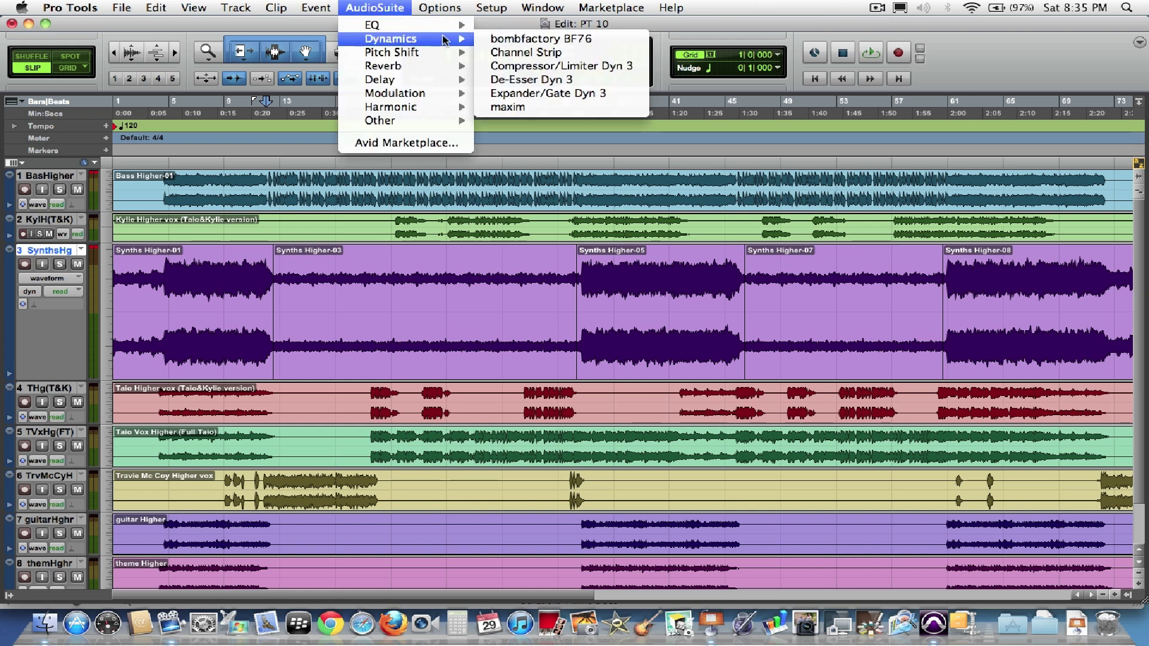
click(486, 39)
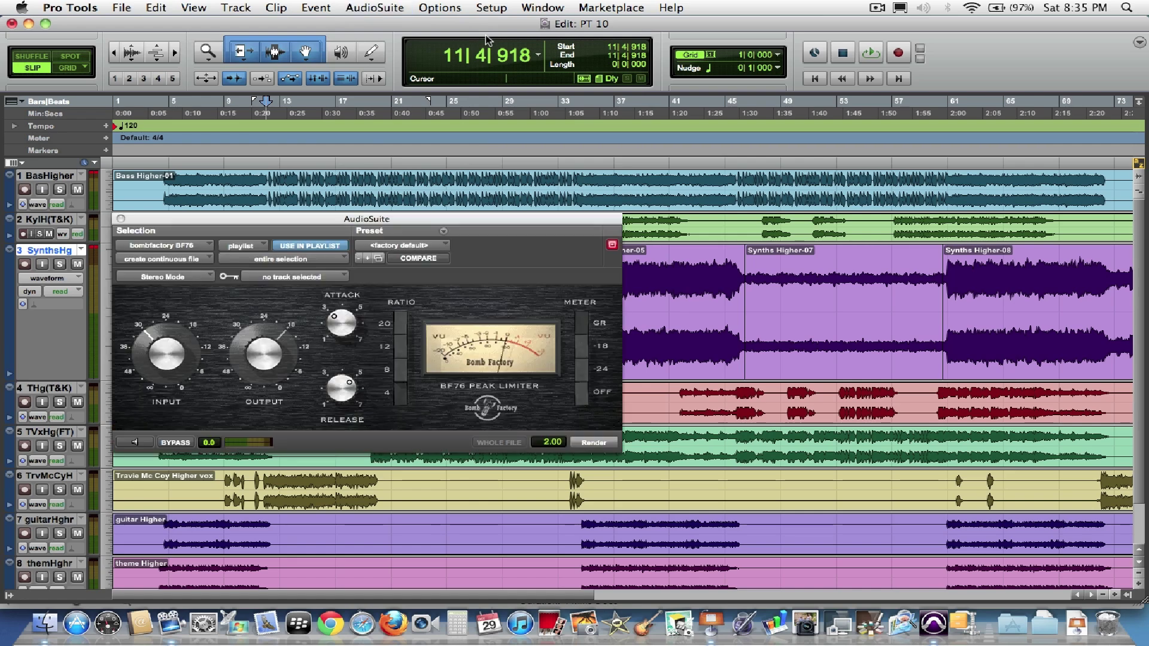
drag(561, 219, 924, 158)
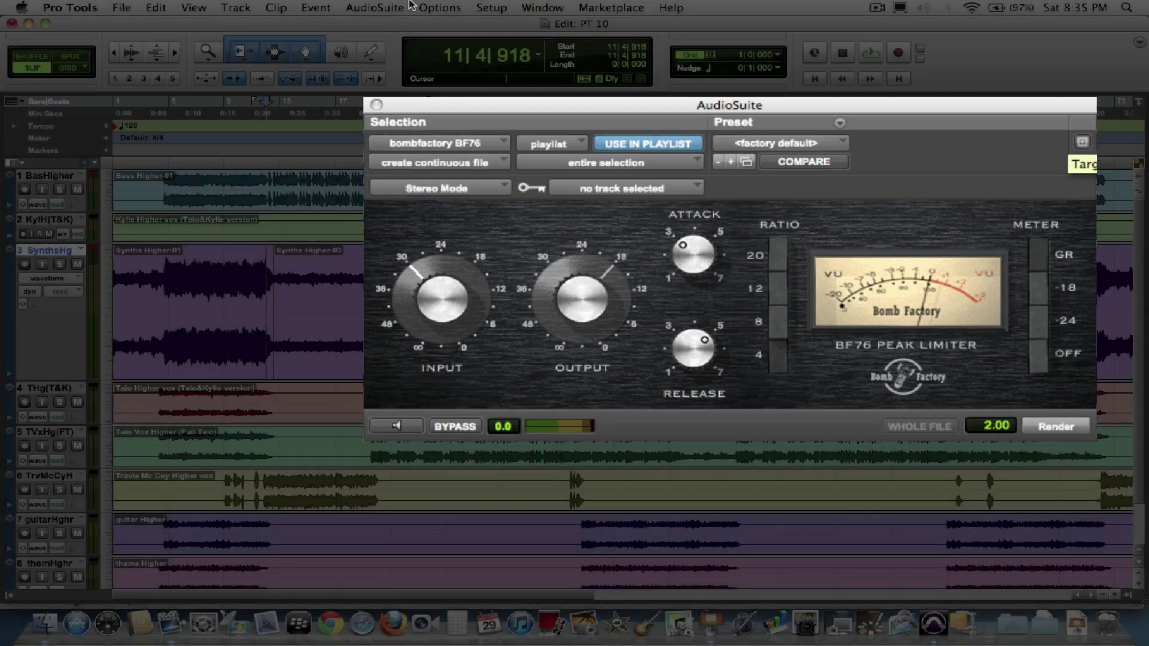
click(375, 7)
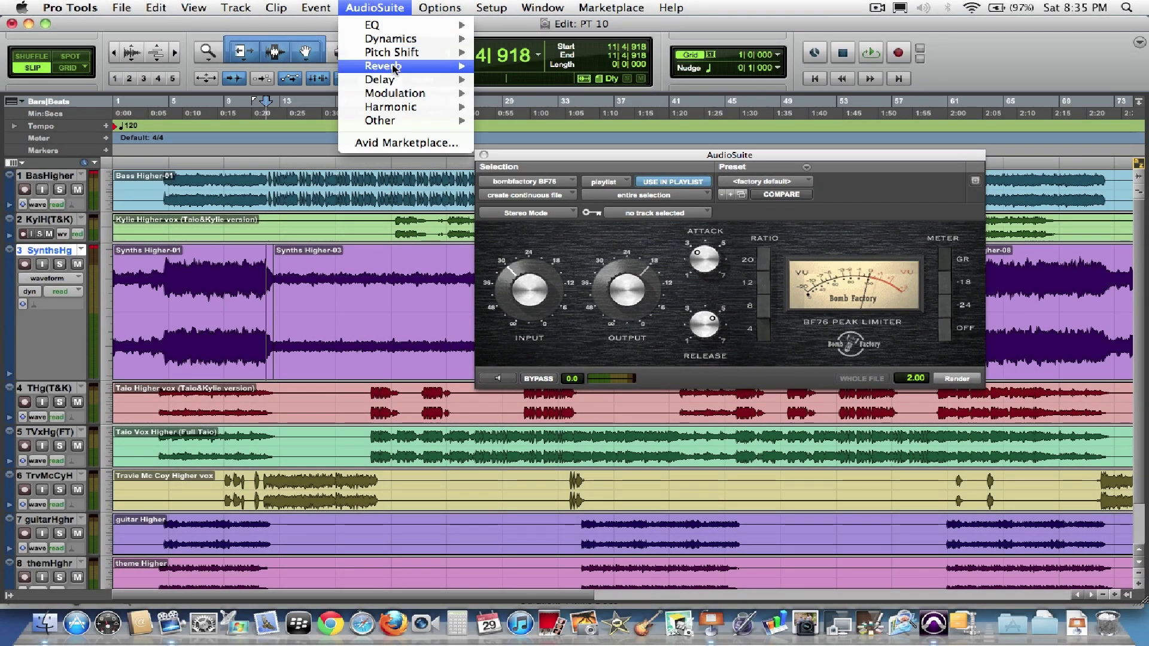
mouse_move(395, 66)
click(512, 70)
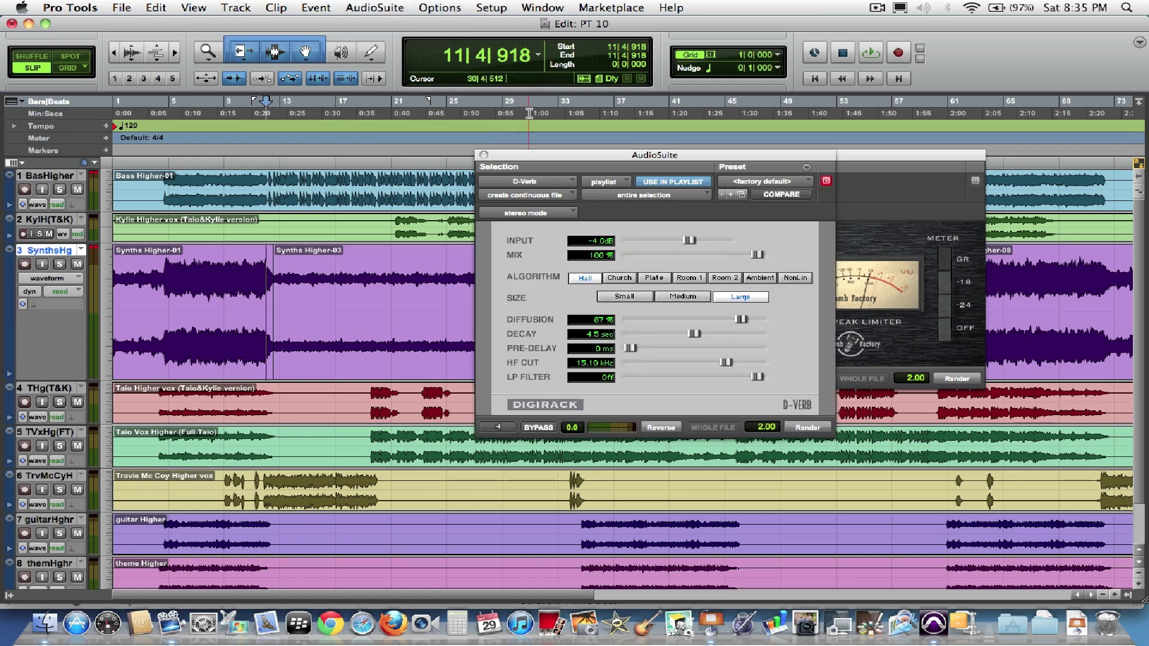
drag(556, 160, 339, 270)
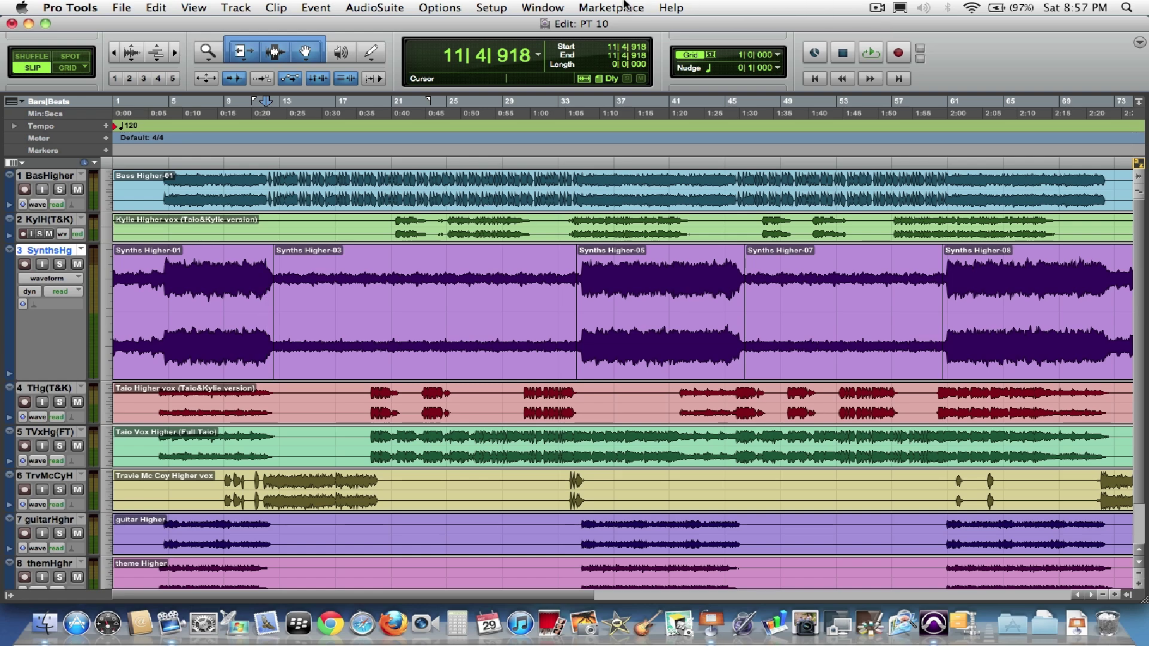
Open Marketplace > Plug-Ins and scroll through the plug-ins, virtual instruments and add-ons listings
click(624, 6)
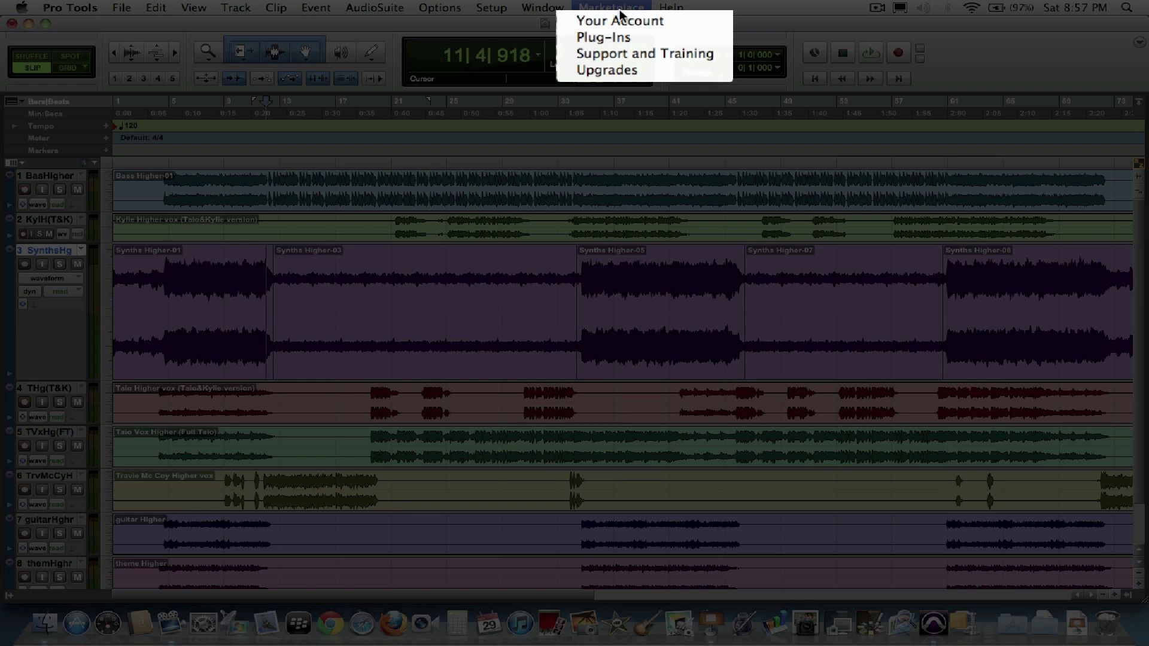
click(645, 38)
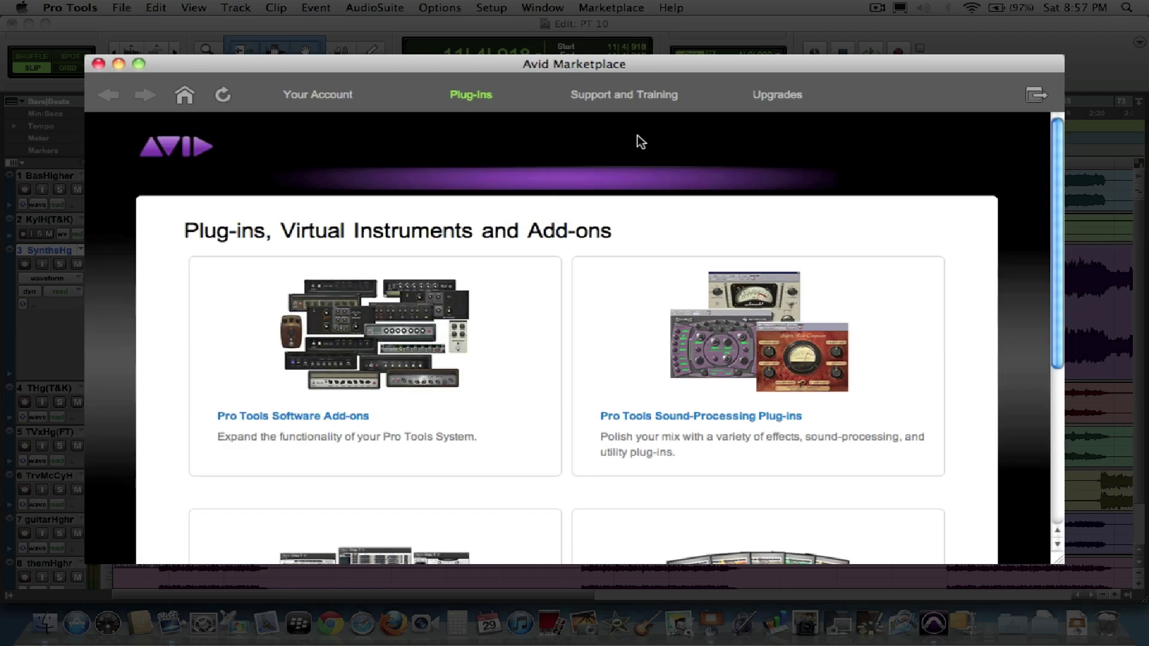
scroll(610, 206, down, 5)
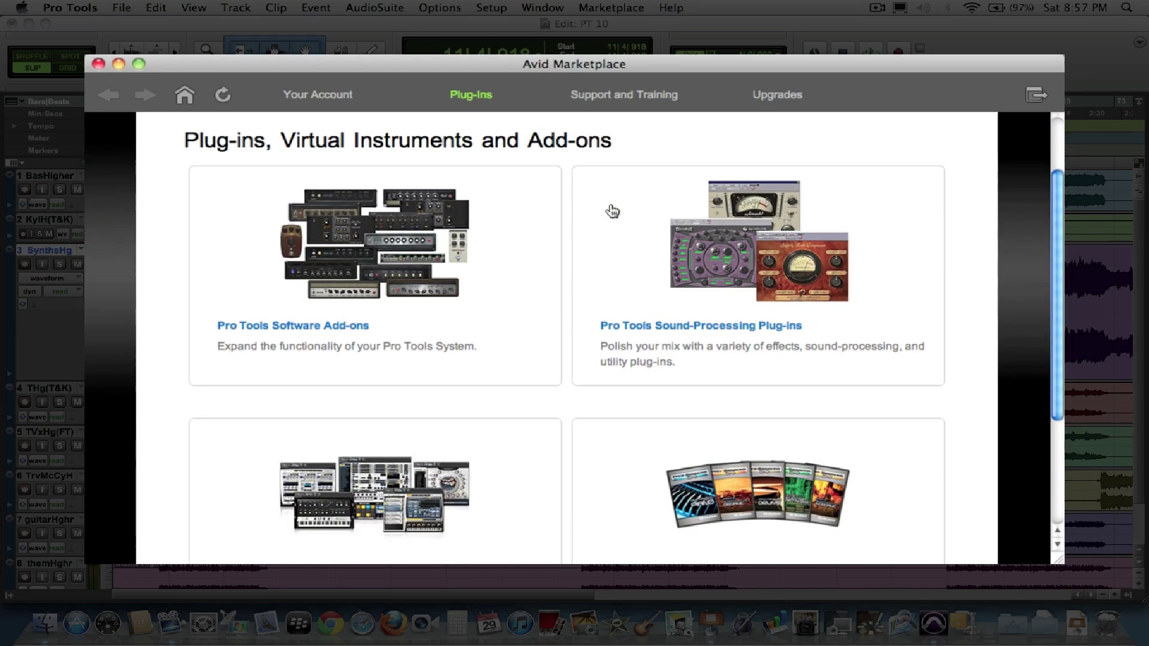
scroll(611, 210, down, 1)
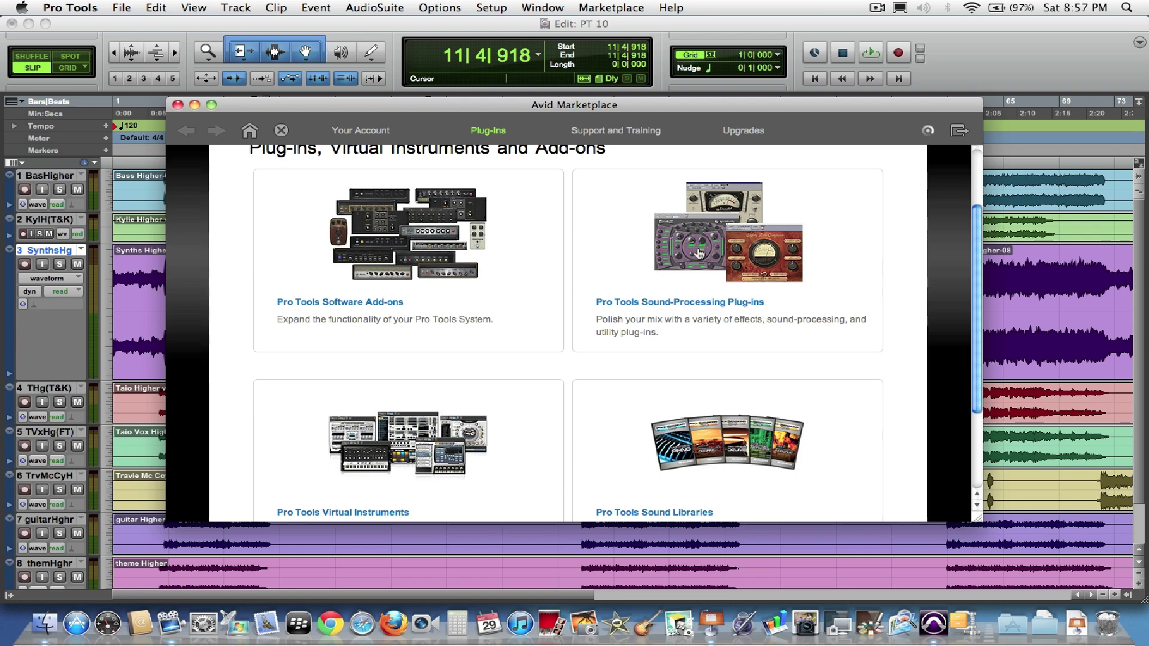
Scroll through the Sound-Processing Plug-ins store listings, then close the Avid Marketplace window
click(699, 254)
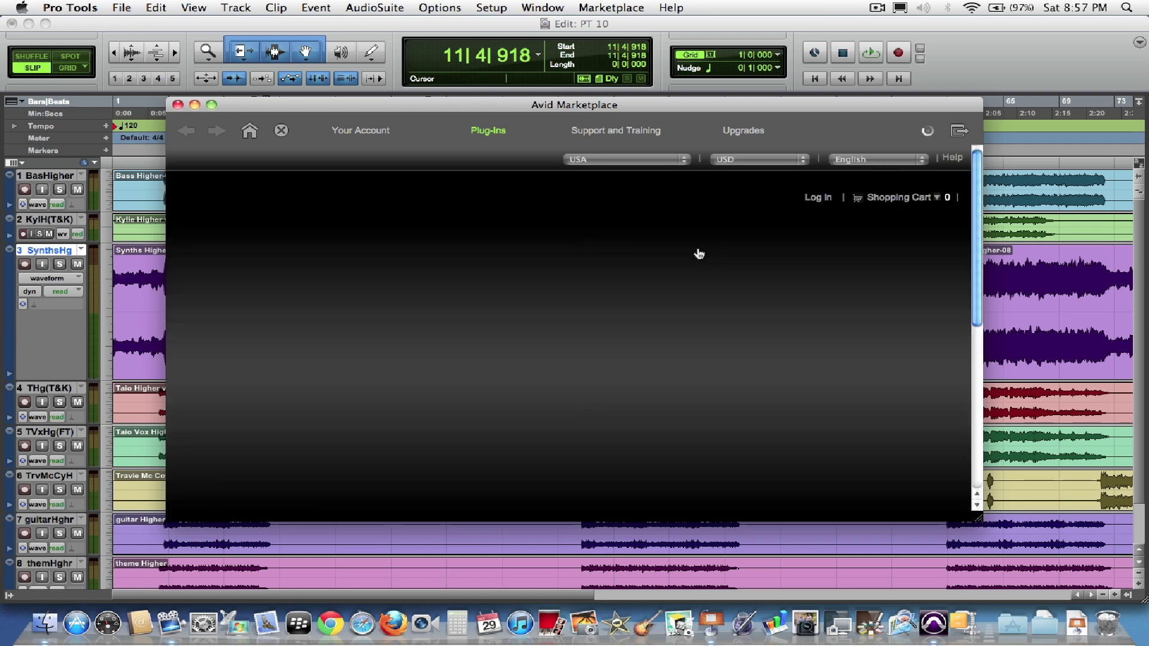
scroll(671, 352, down, 5)
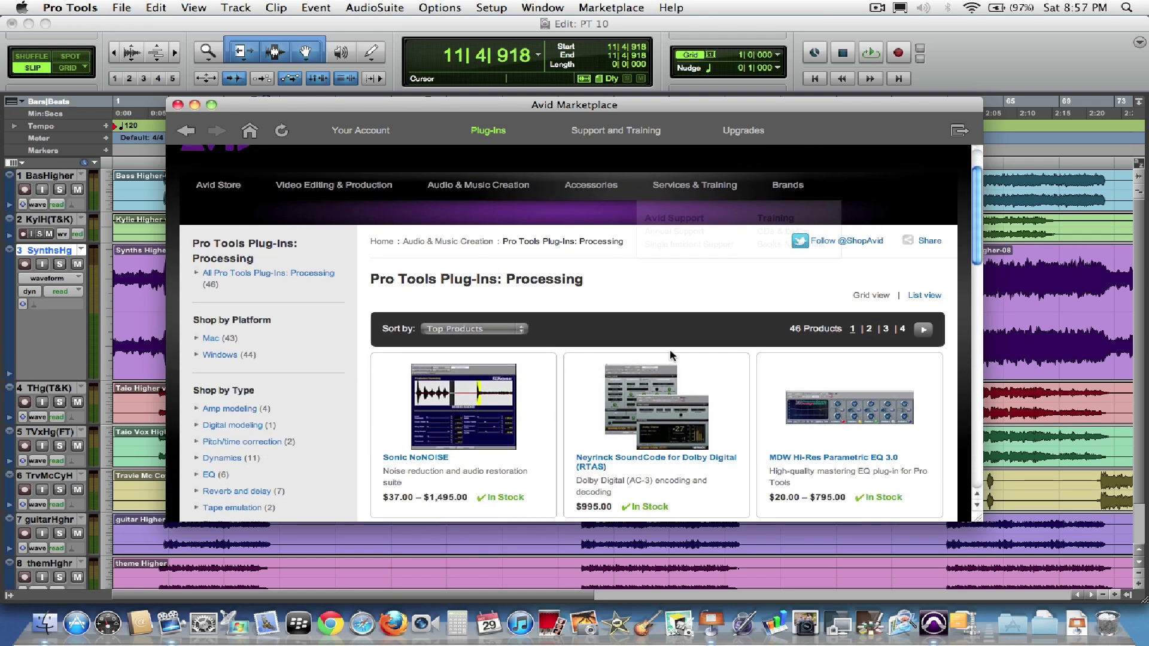
scroll(669, 350, down, 3)
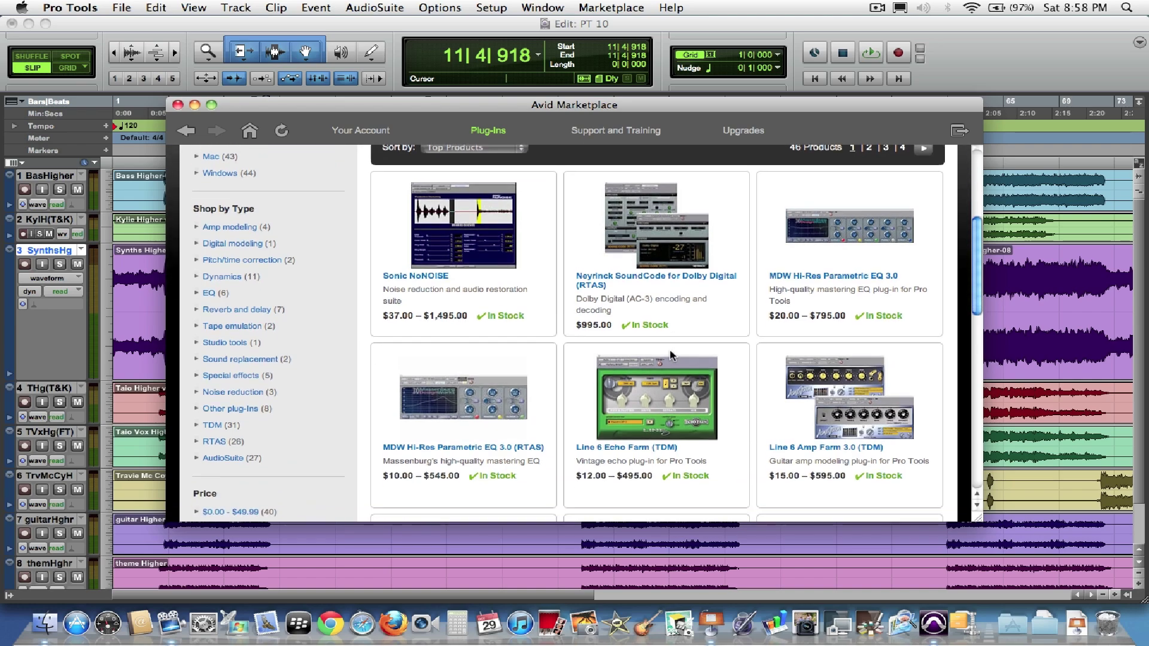
scroll(672, 356, down, 1)
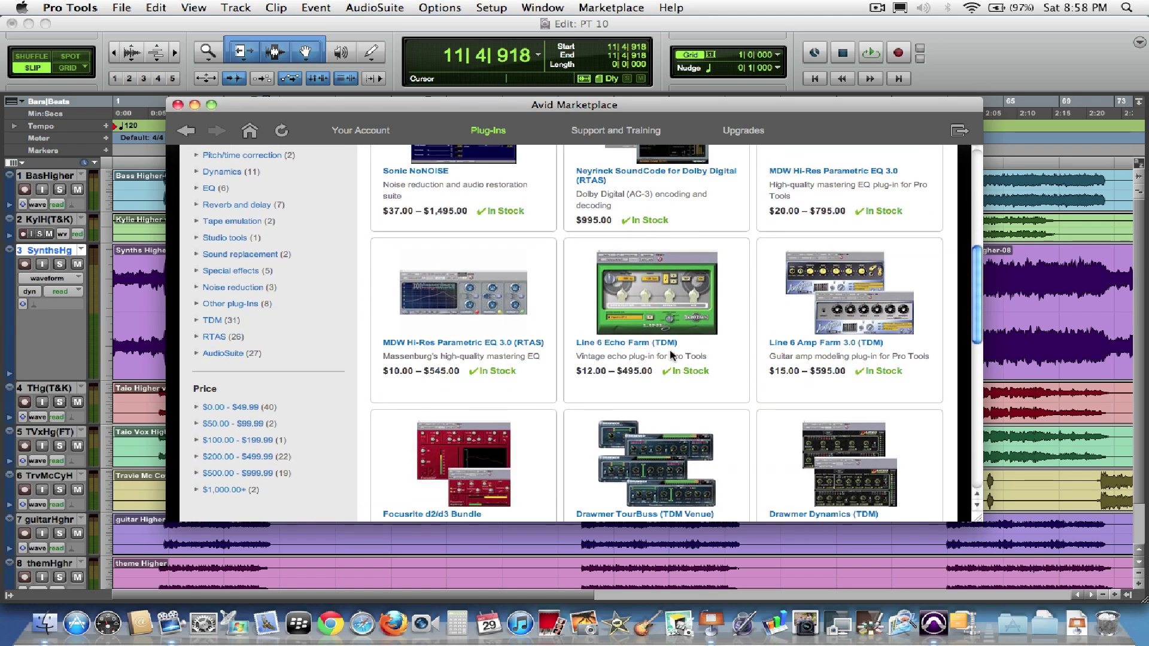
scroll(672, 355, down, 5)
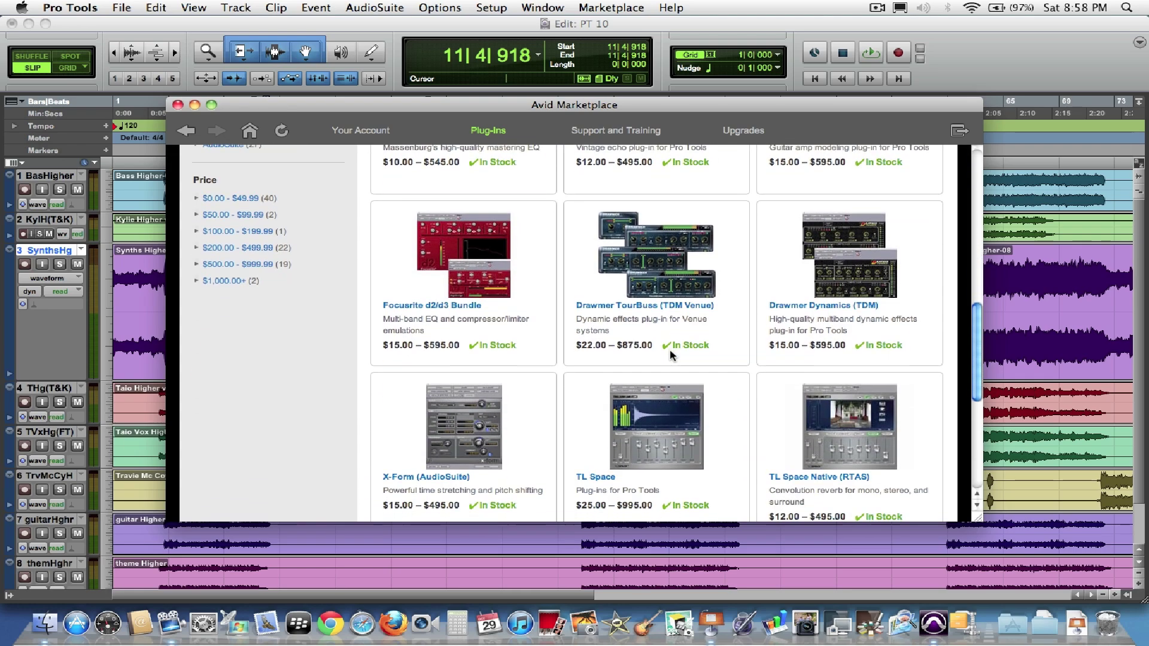
scroll(669, 355, down, 2)
scroll(671, 355, up, 7)
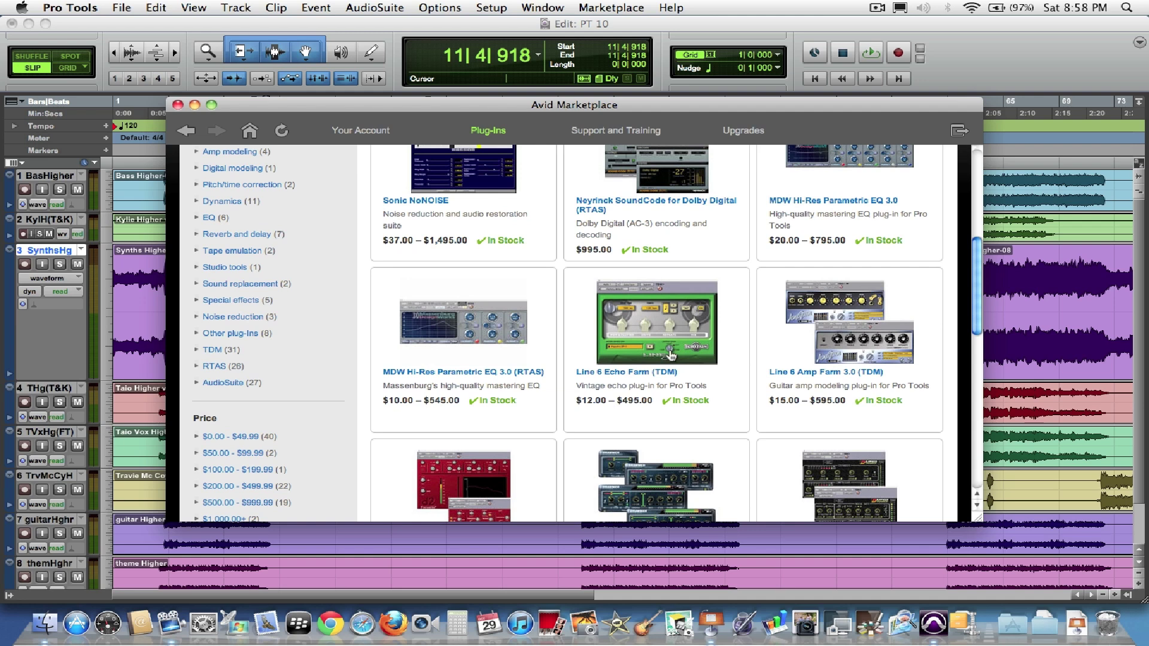
click(177, 105)
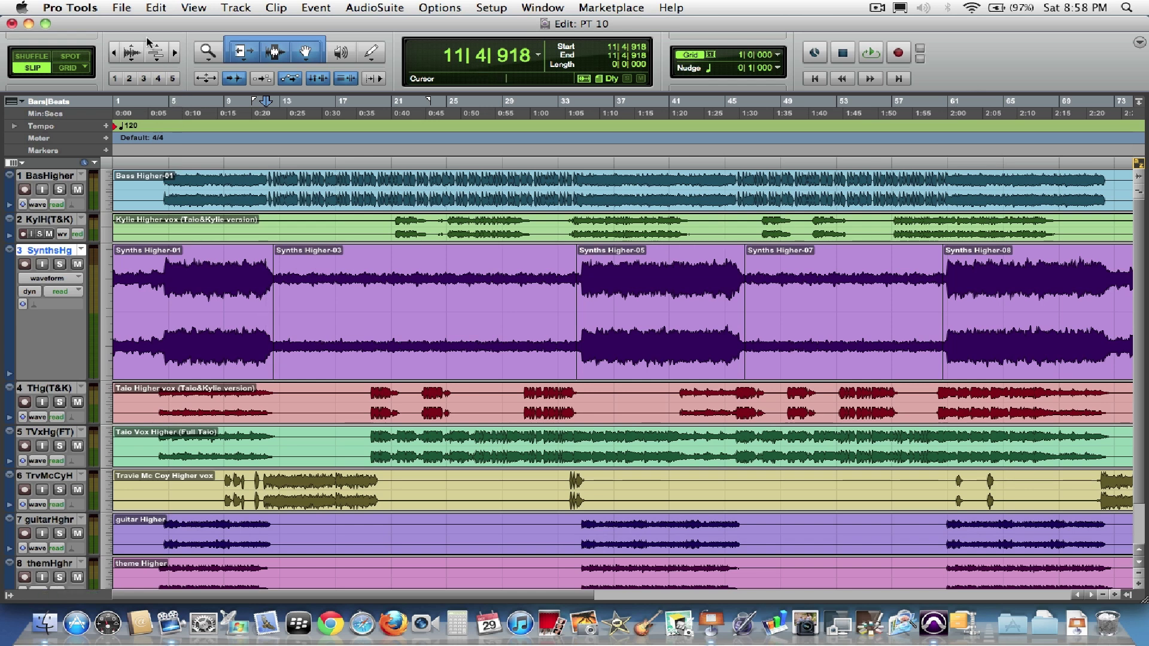
click(127, 7)
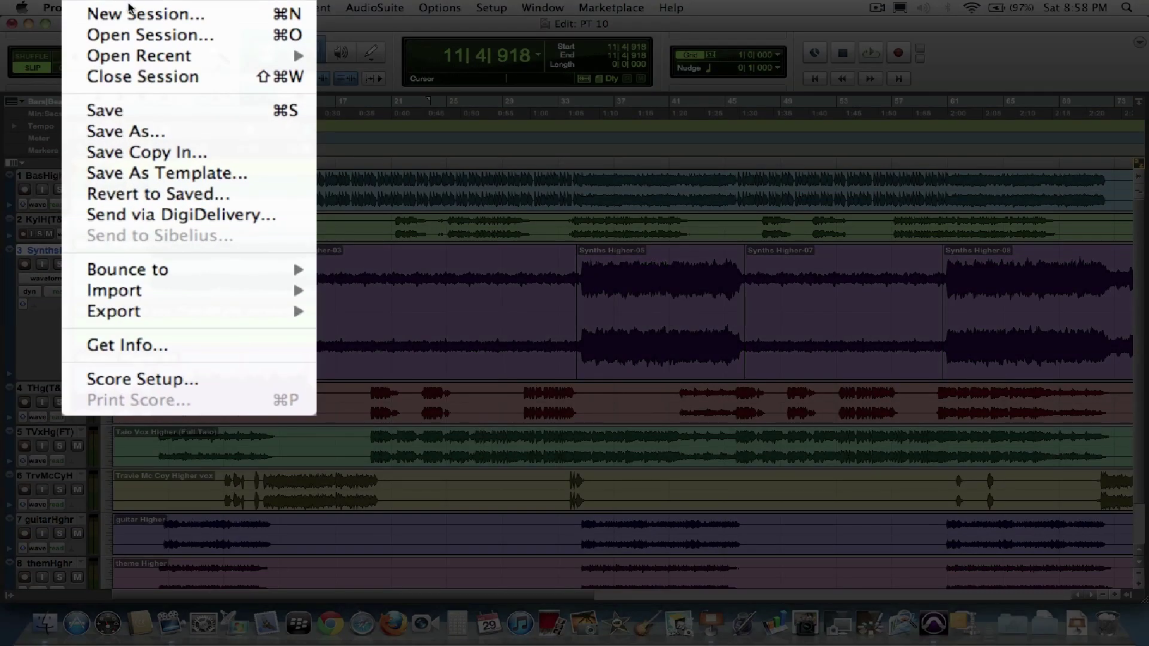
mouse_move(161, 192)
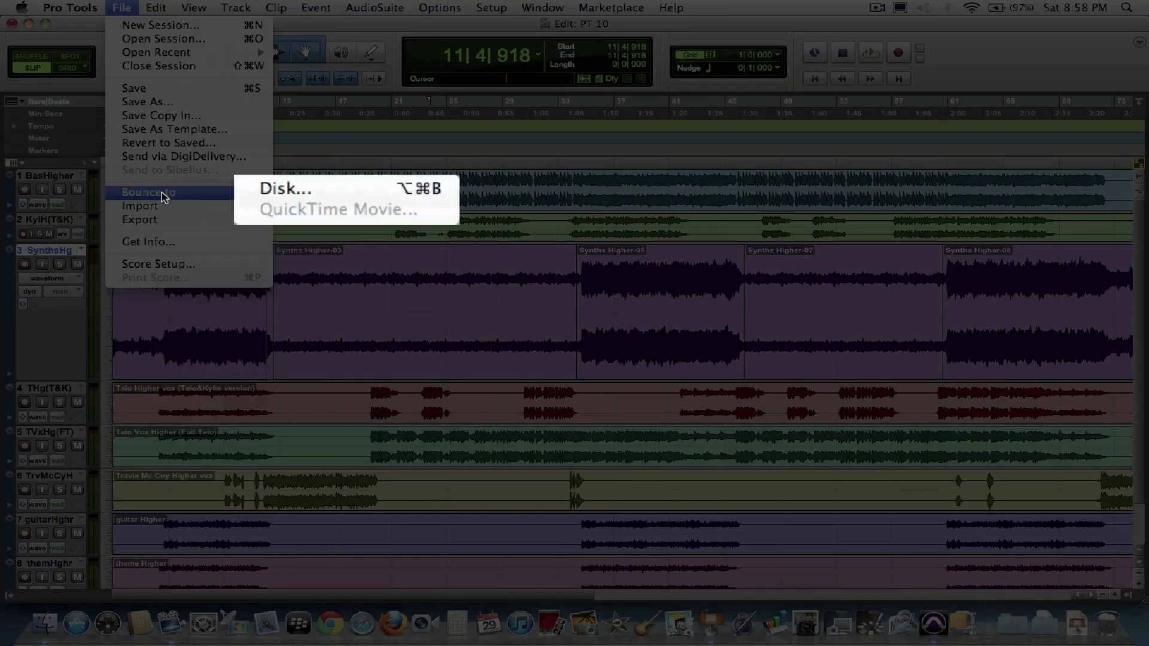
click(258, 183)
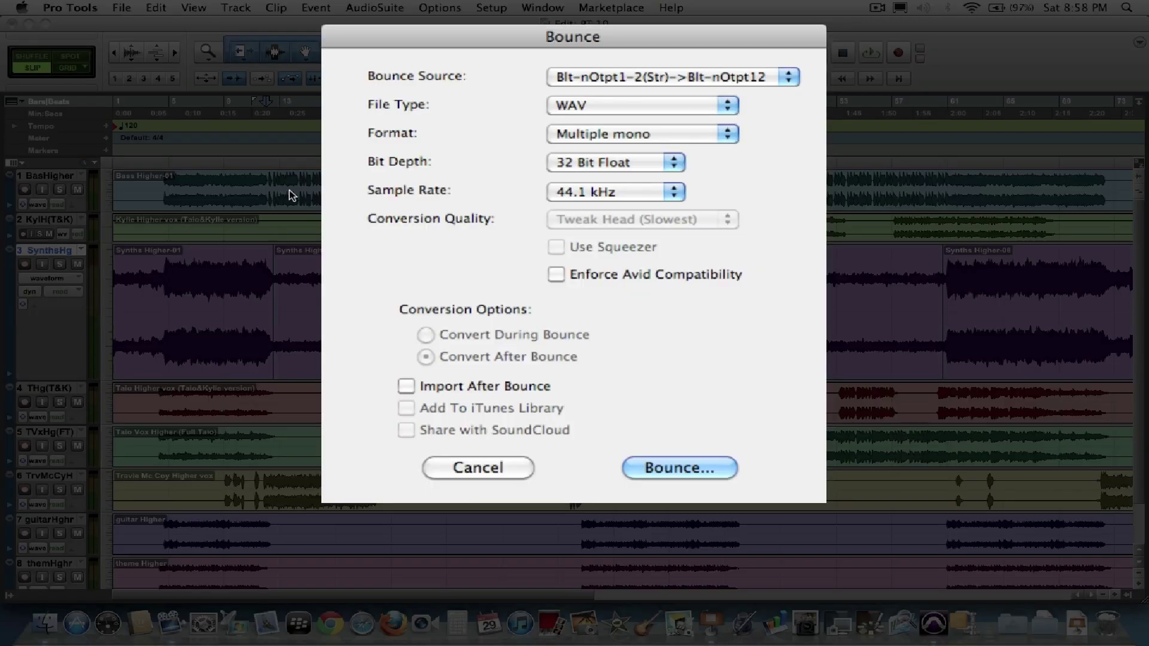
click(588, 135)
click(591, 194)
click(608, 157)
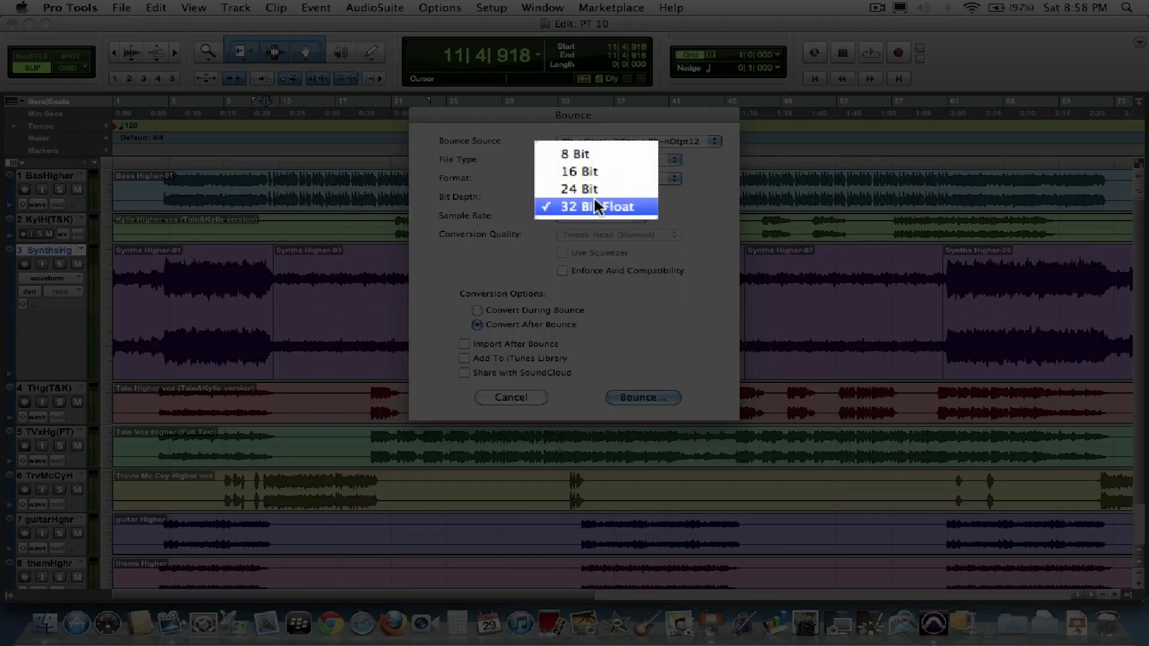
click(594, 187)
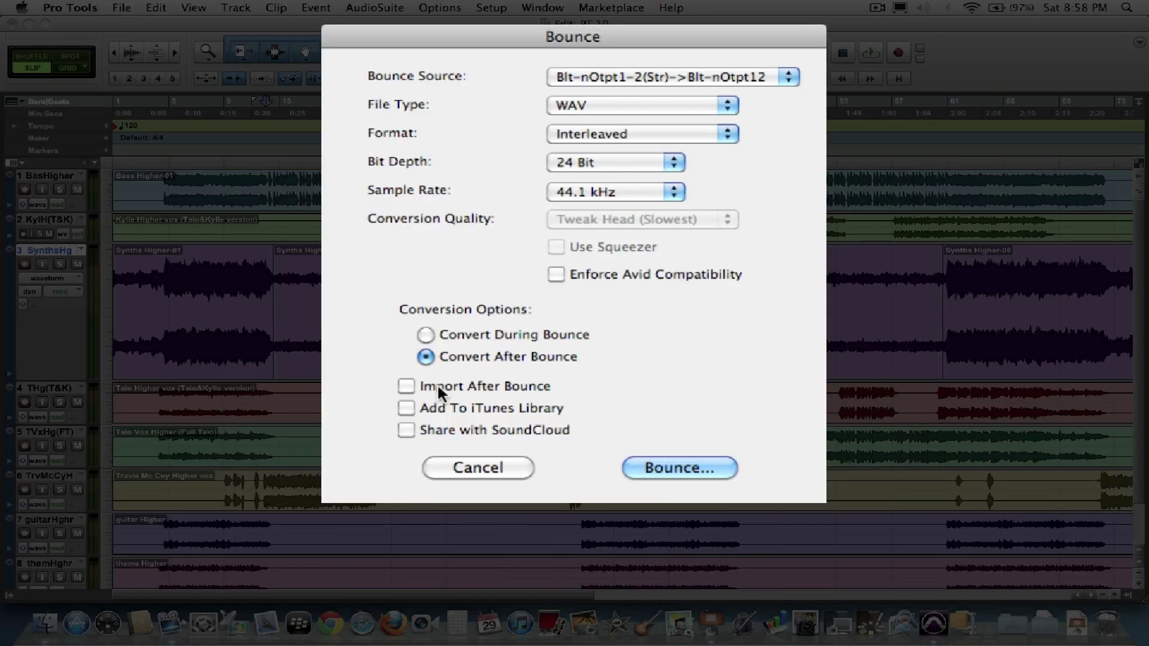
click(408, 407)
click(408, 430)
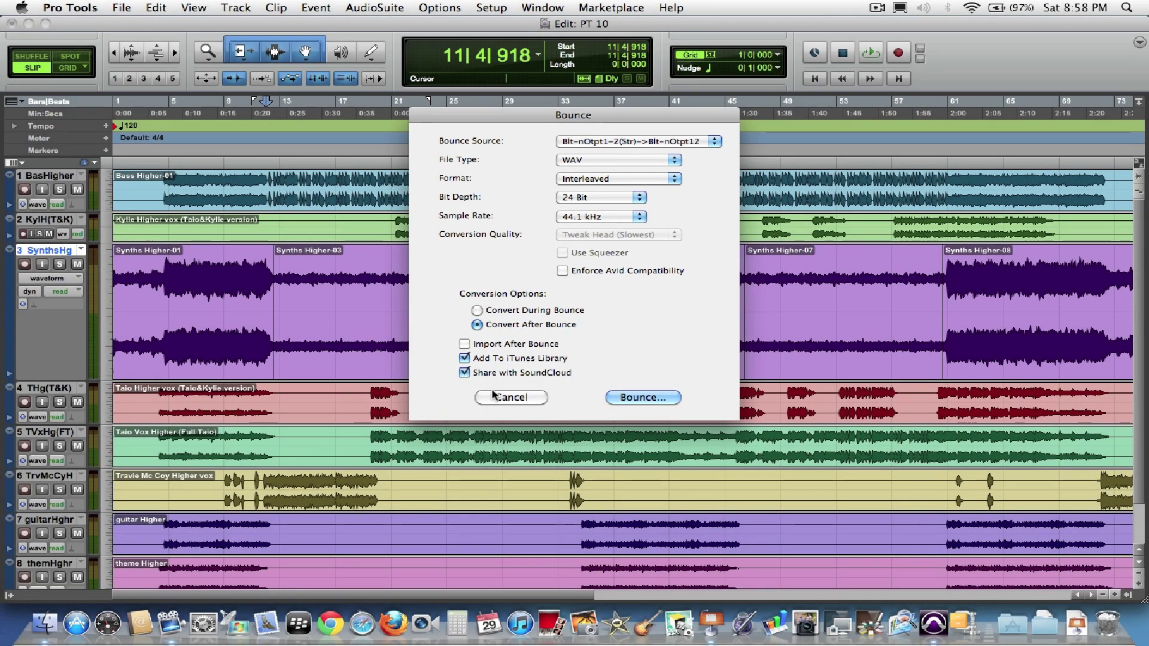
click(510, 398)
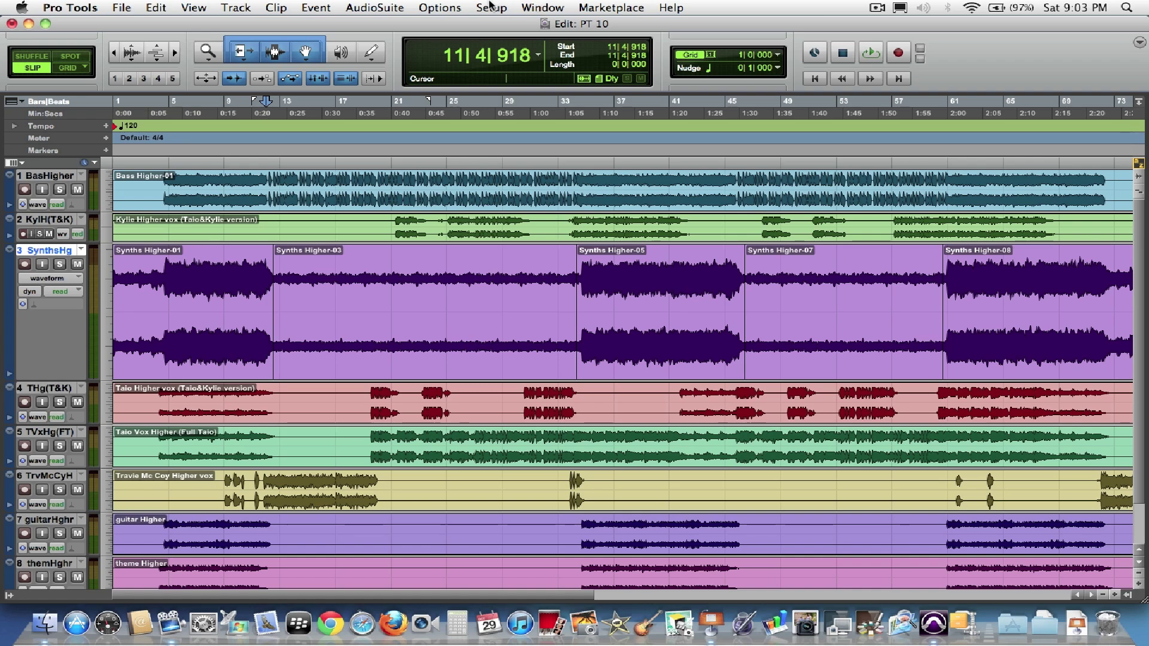
Show the Setup menu with its hardware, playback engine and session options
click(492, 7)
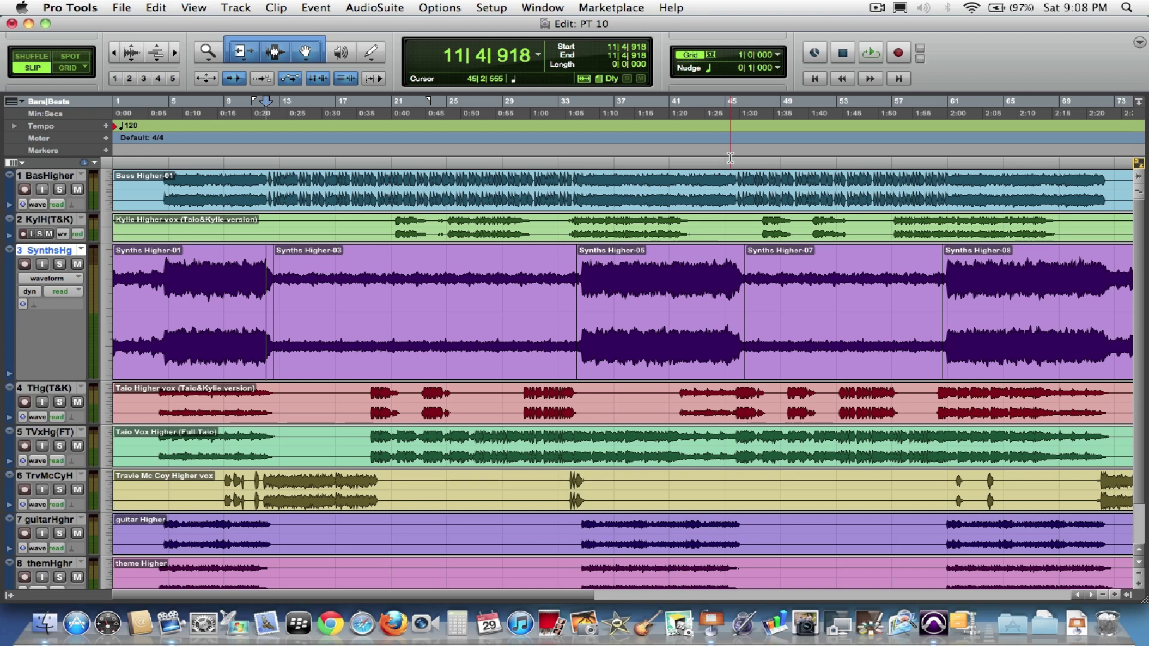
Open Setup > Session, move its window up and right, and keep bit depth at 32 Bit Float
click(494, 7)
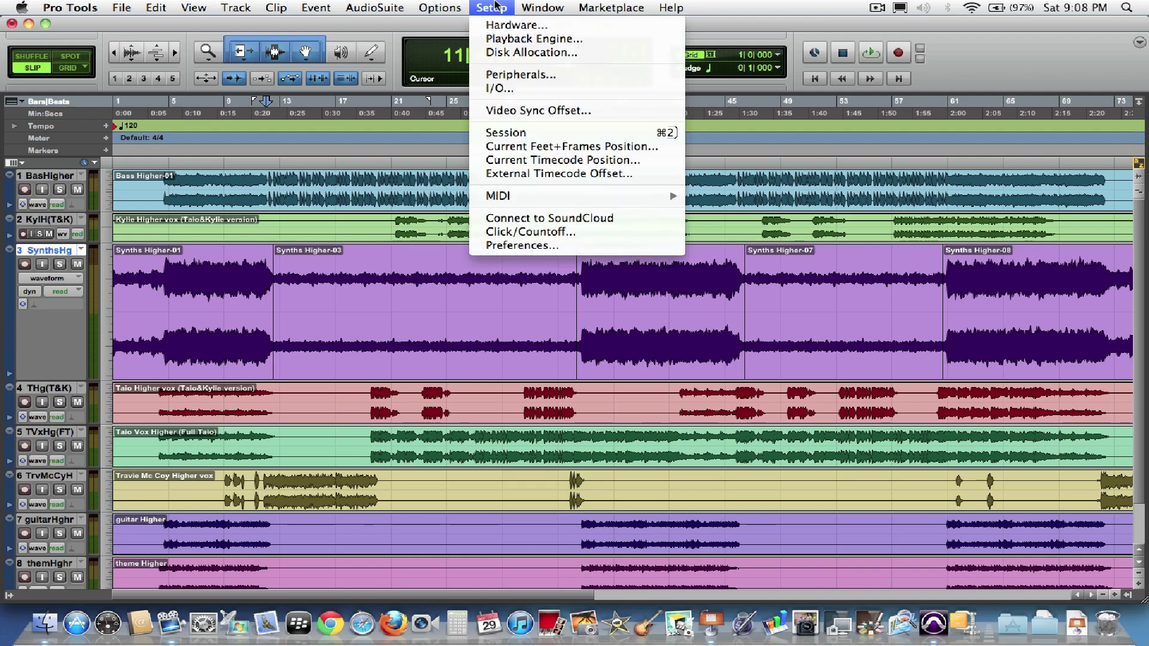
click(515, 239)
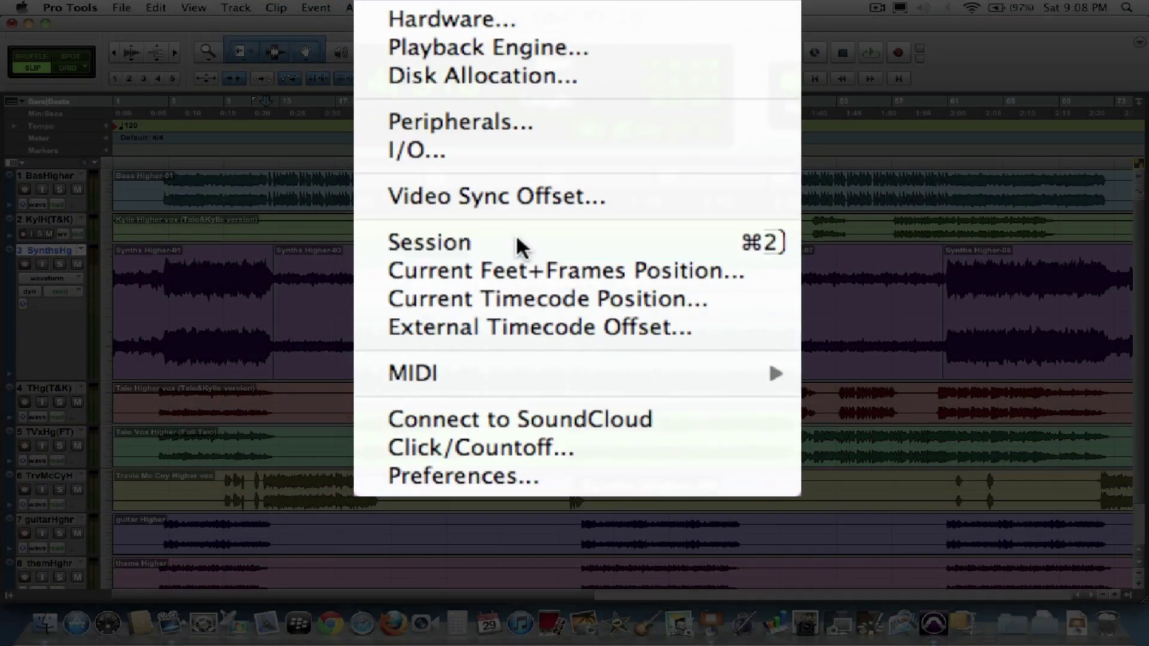
drag(423, 128, 493, 98)
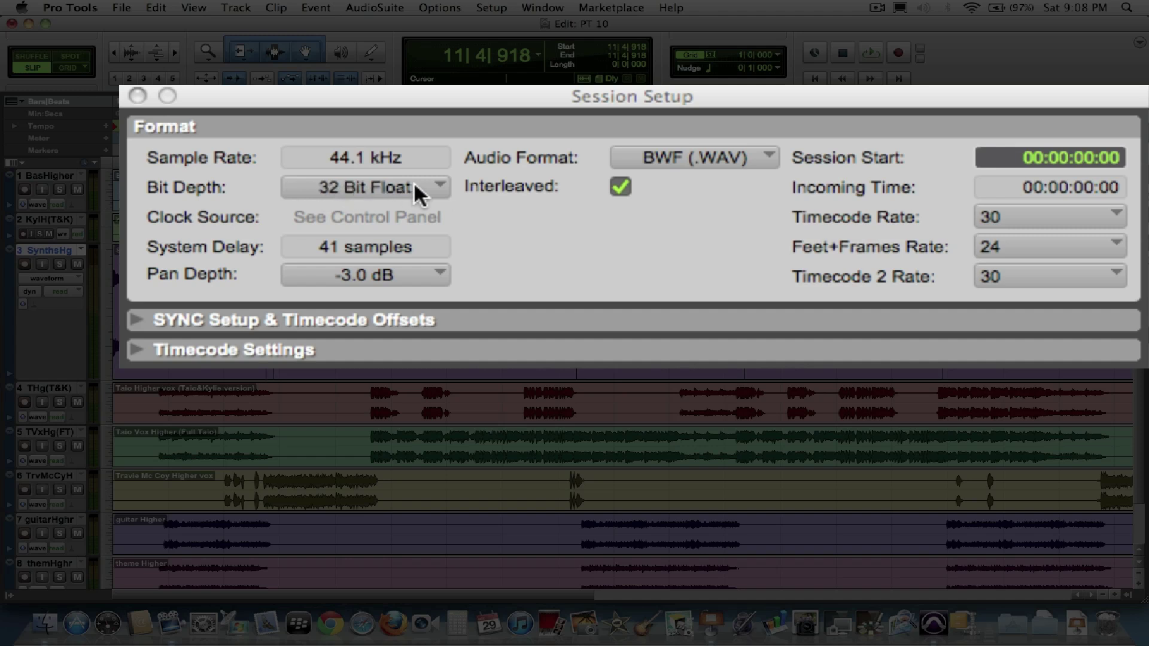
click(546, 207)
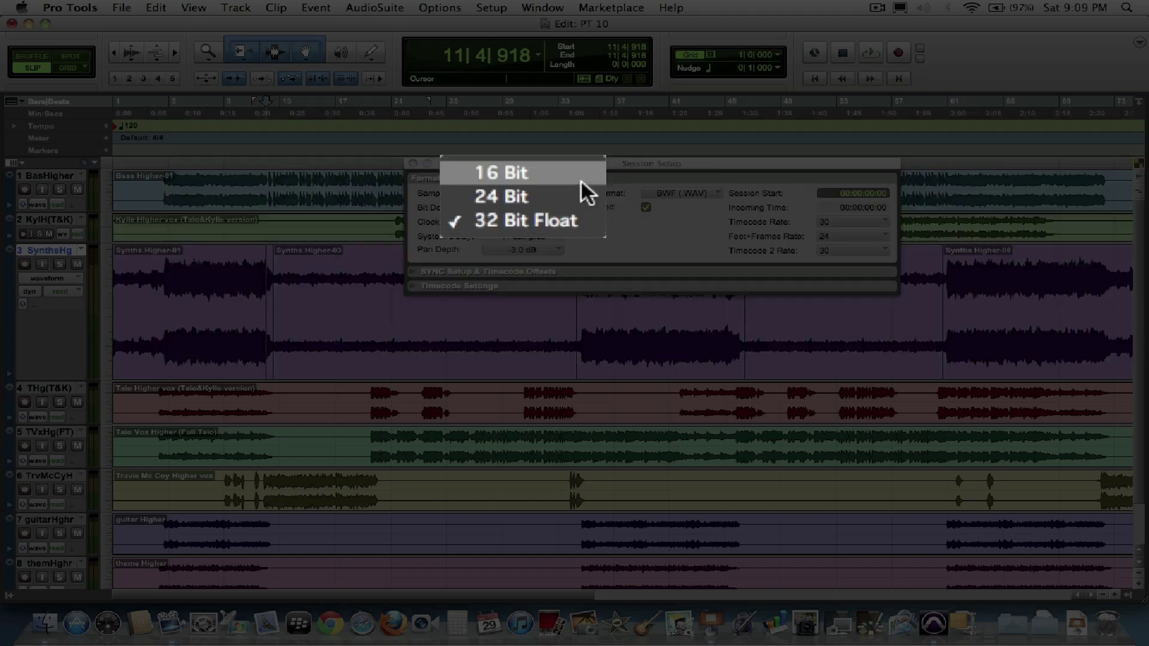
click(580, 219)
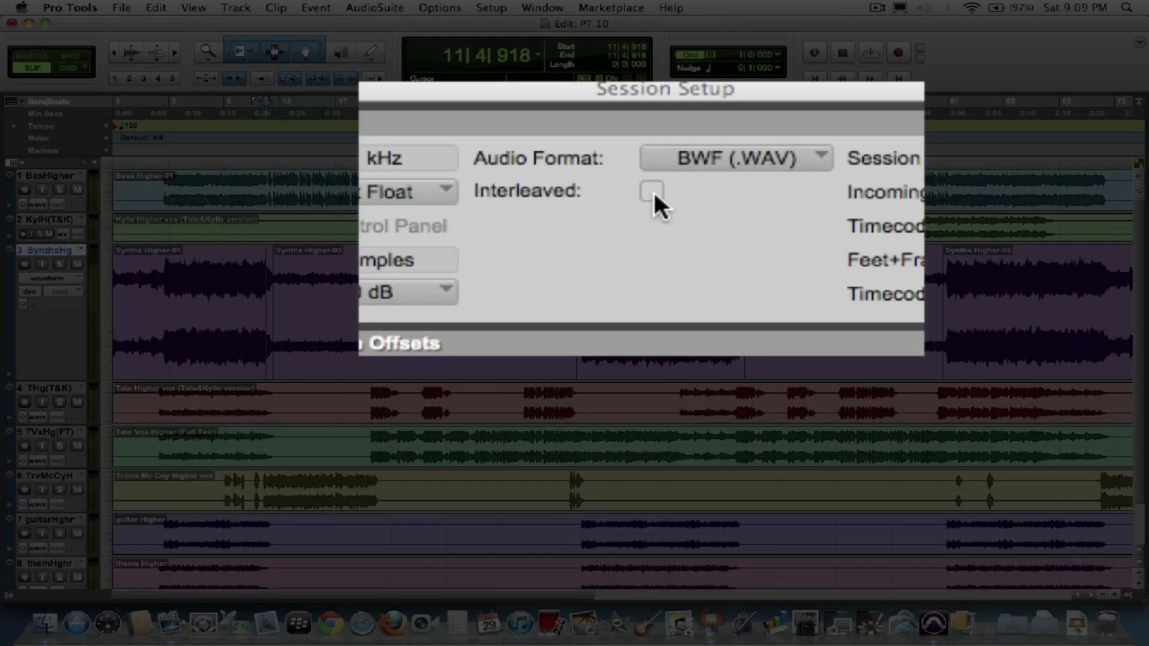
Turn Interleaved back on in Session Setup, keeping BWF (.WAV) format and 32 Bit Float
click(652, 191)
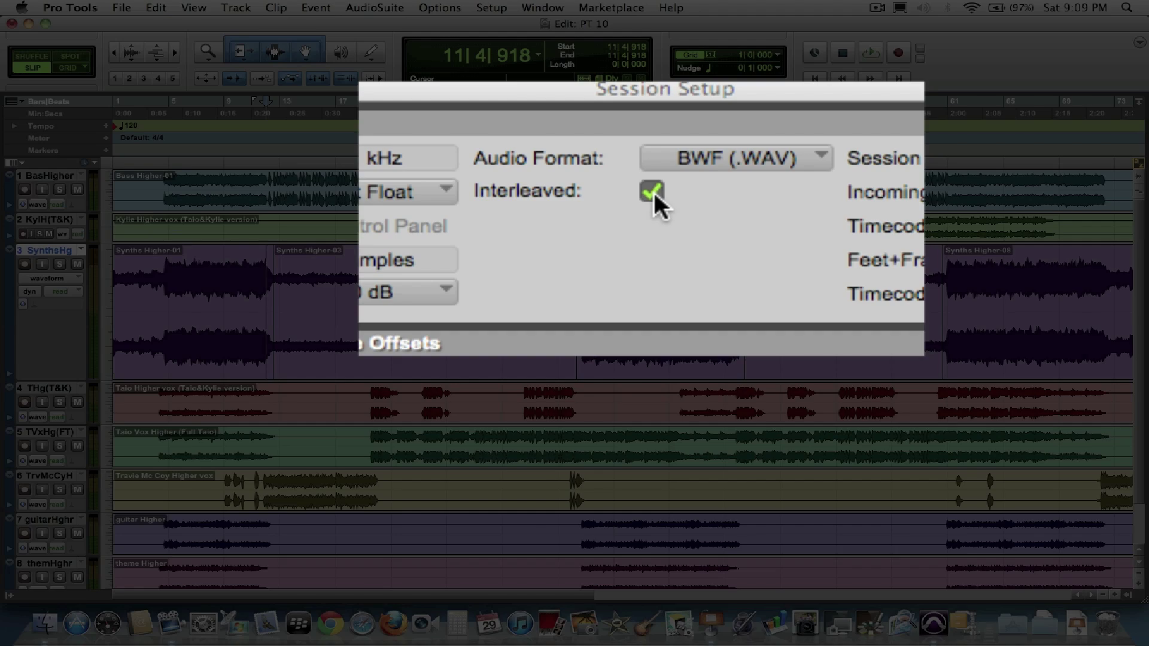